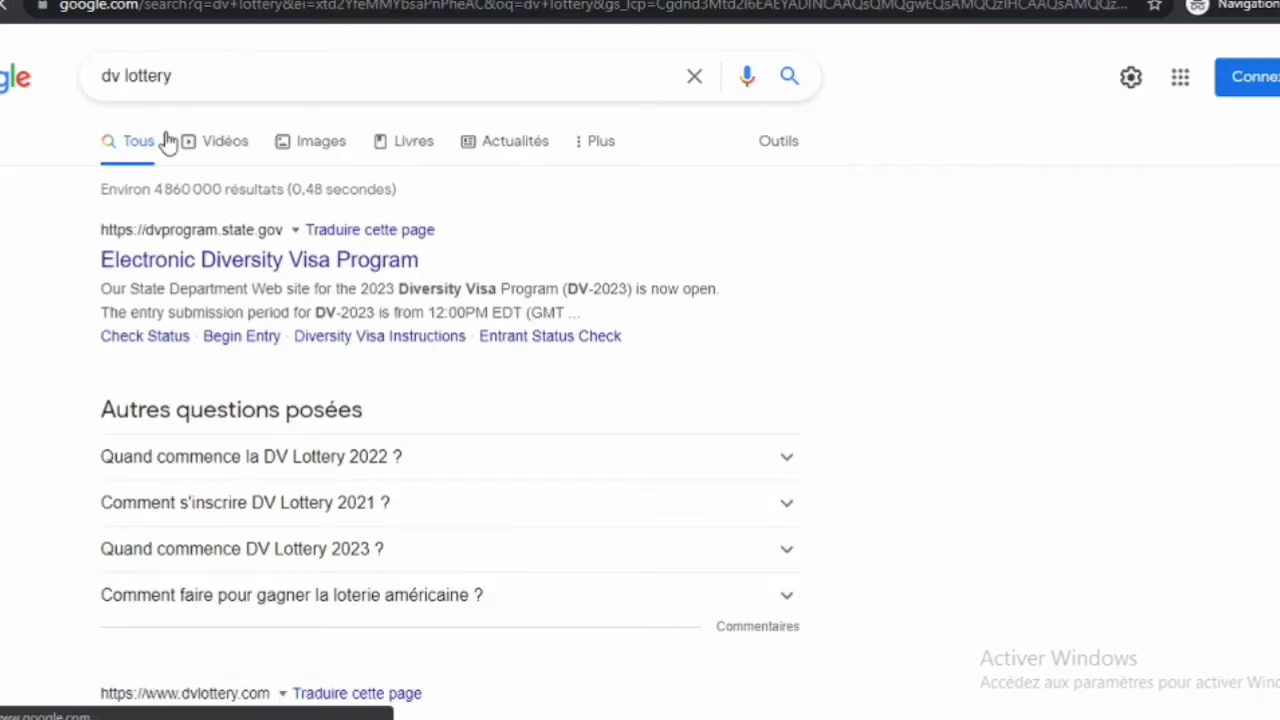
Go to the Electronic Diversity Visa Program site and start the DV-2023 entry form
click(205, 262)
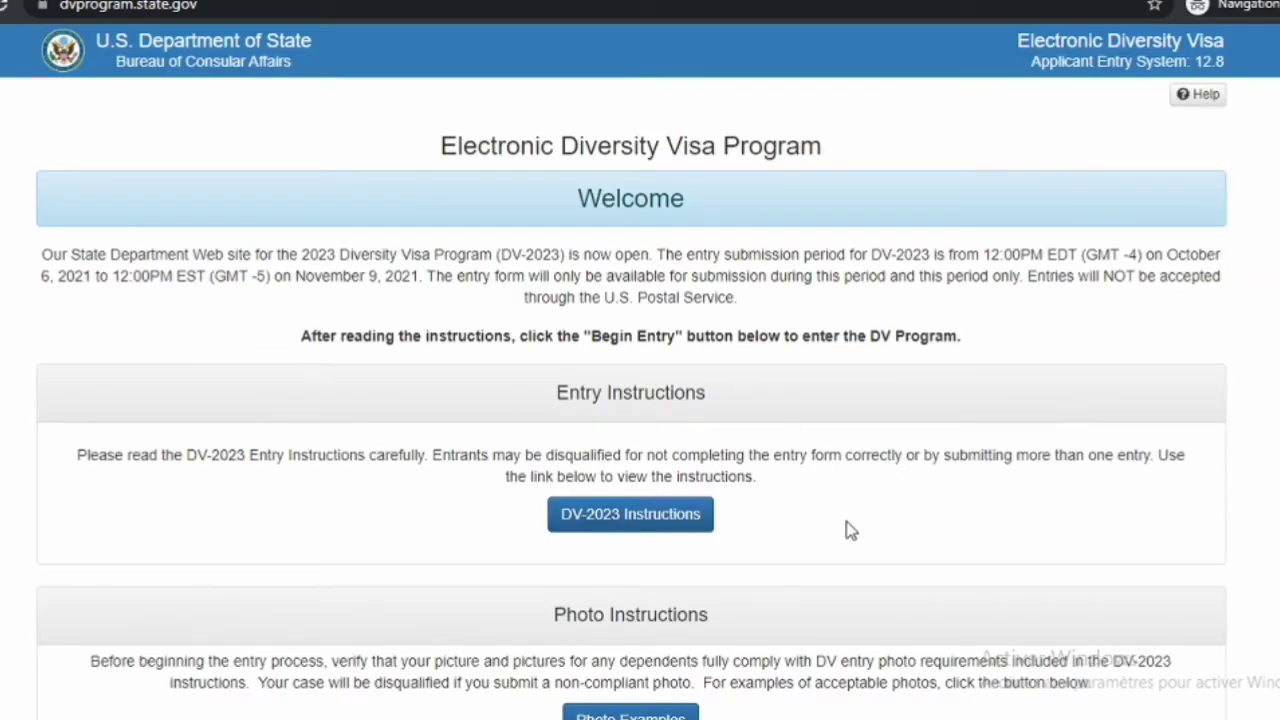
scroll(847, 530, down, 7)
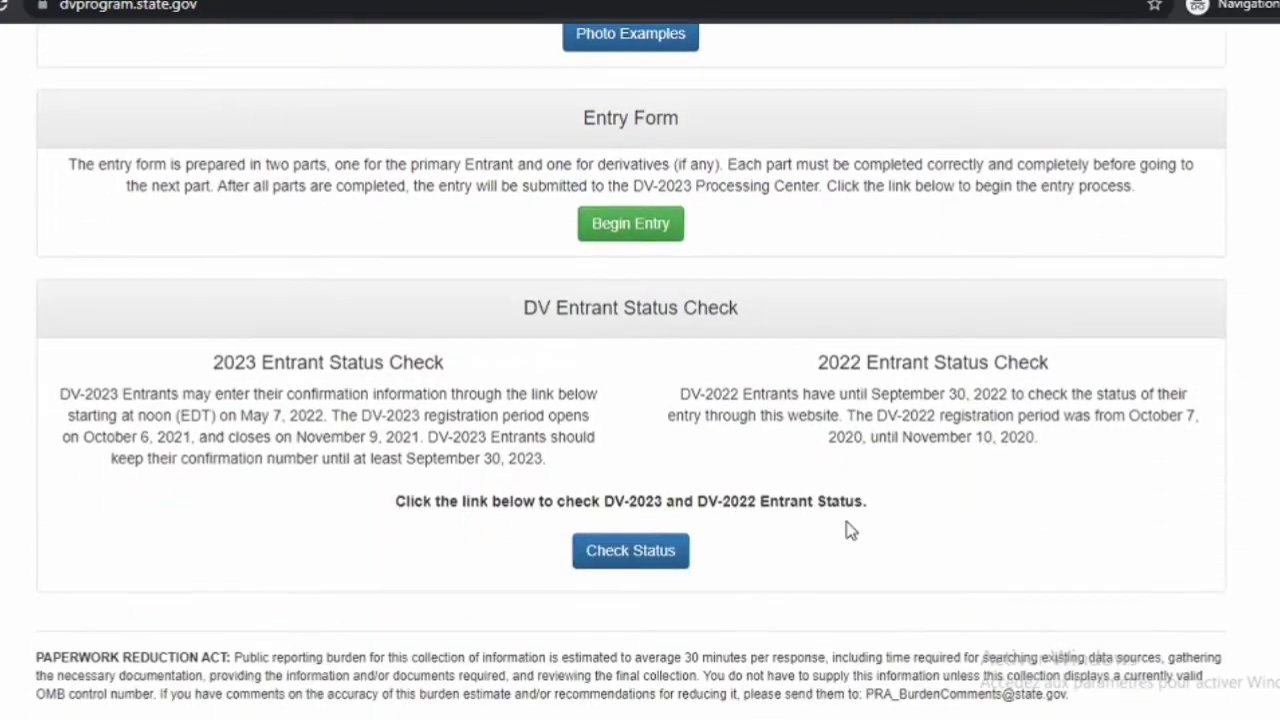
click(640, 226)
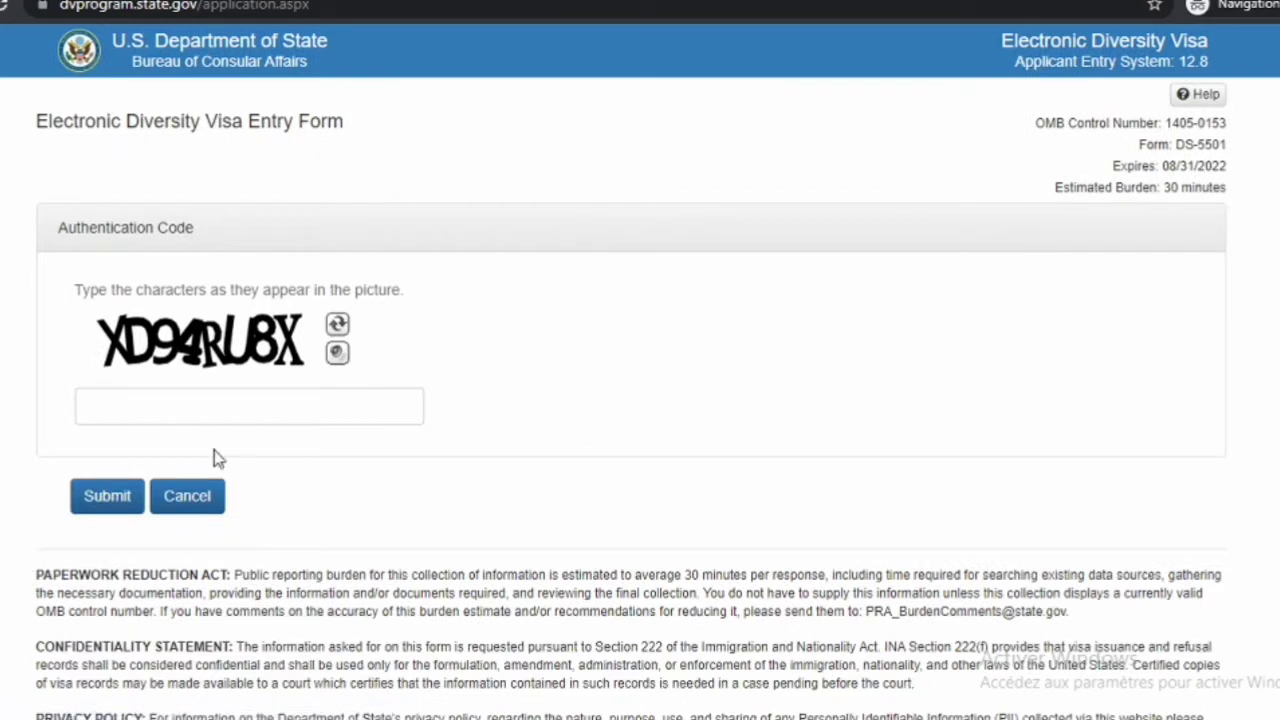
Enter the captcha characters as the authentication code and submit them
click(188, 416)
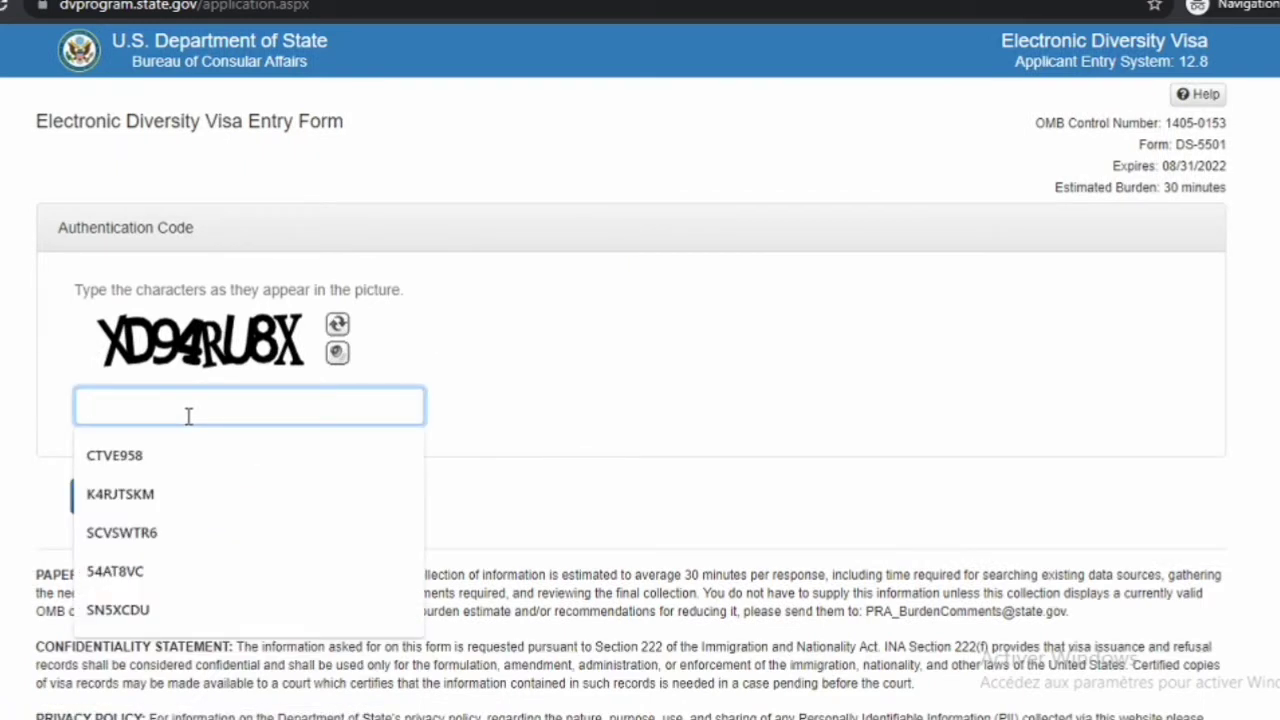
text(X)
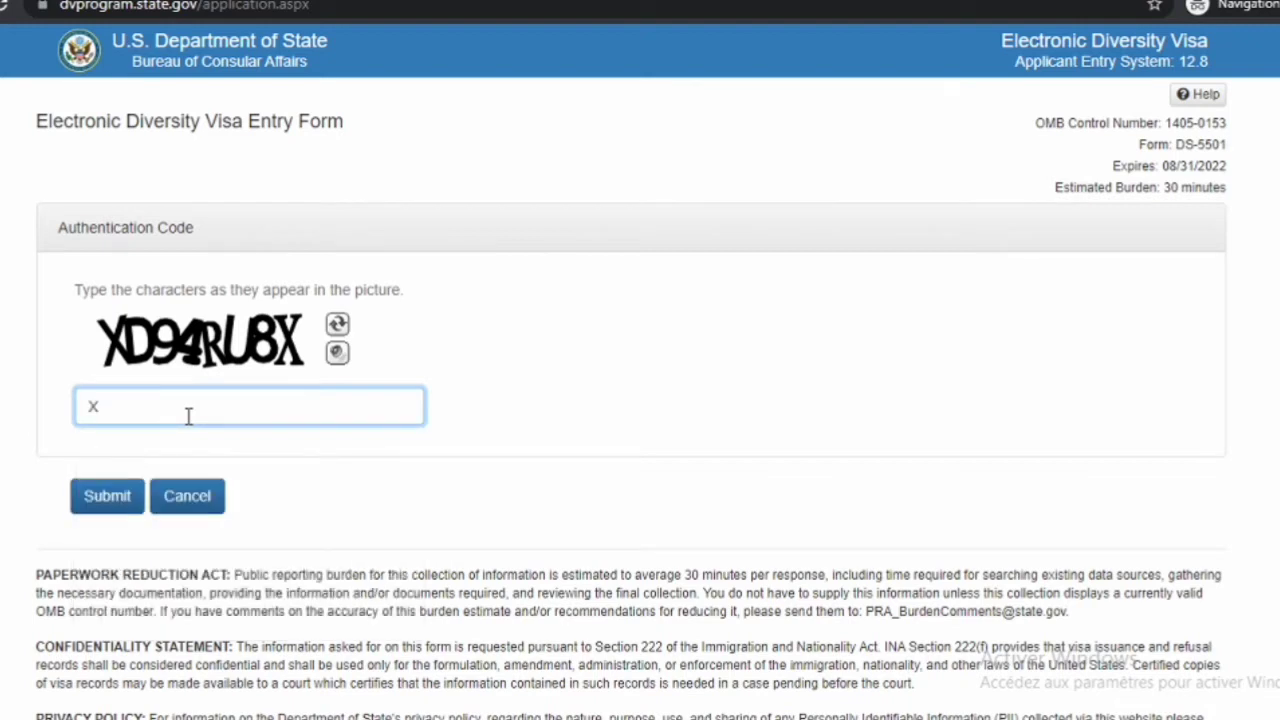
text(D94RU8X)
click(83, 502)
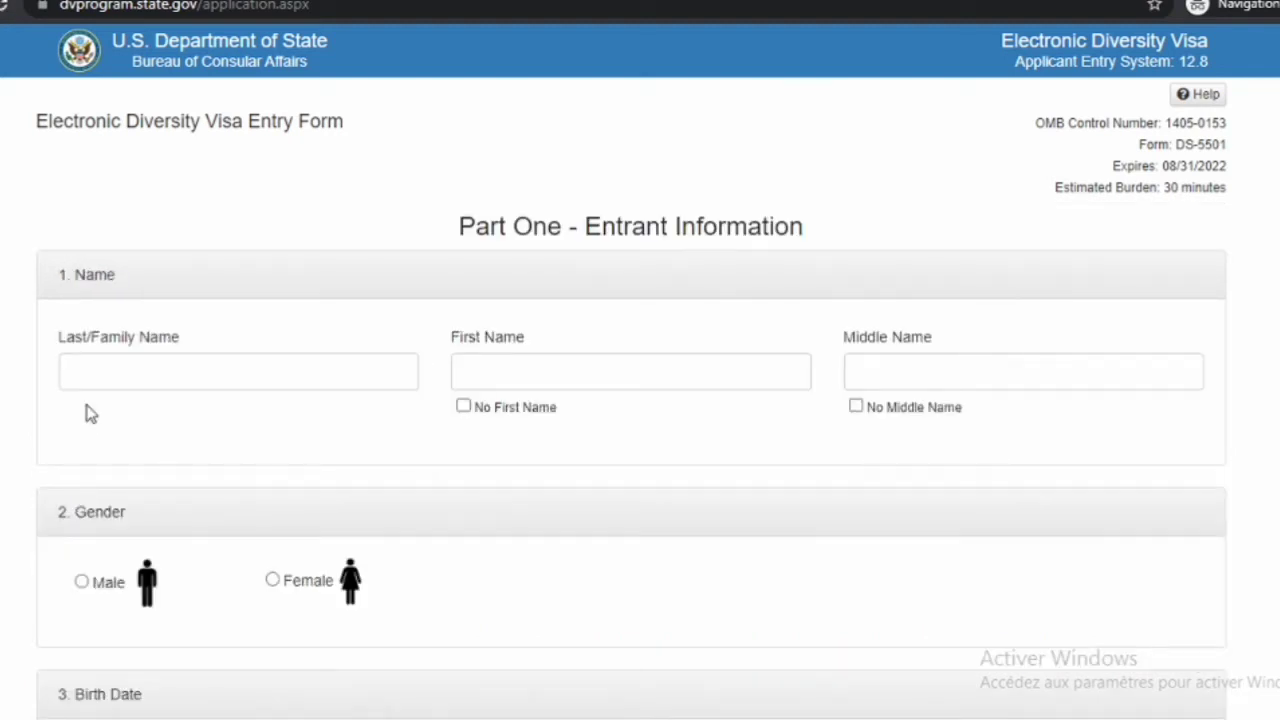
Fill in the entrant's last, first and middle names in Part One
click(100, 371)
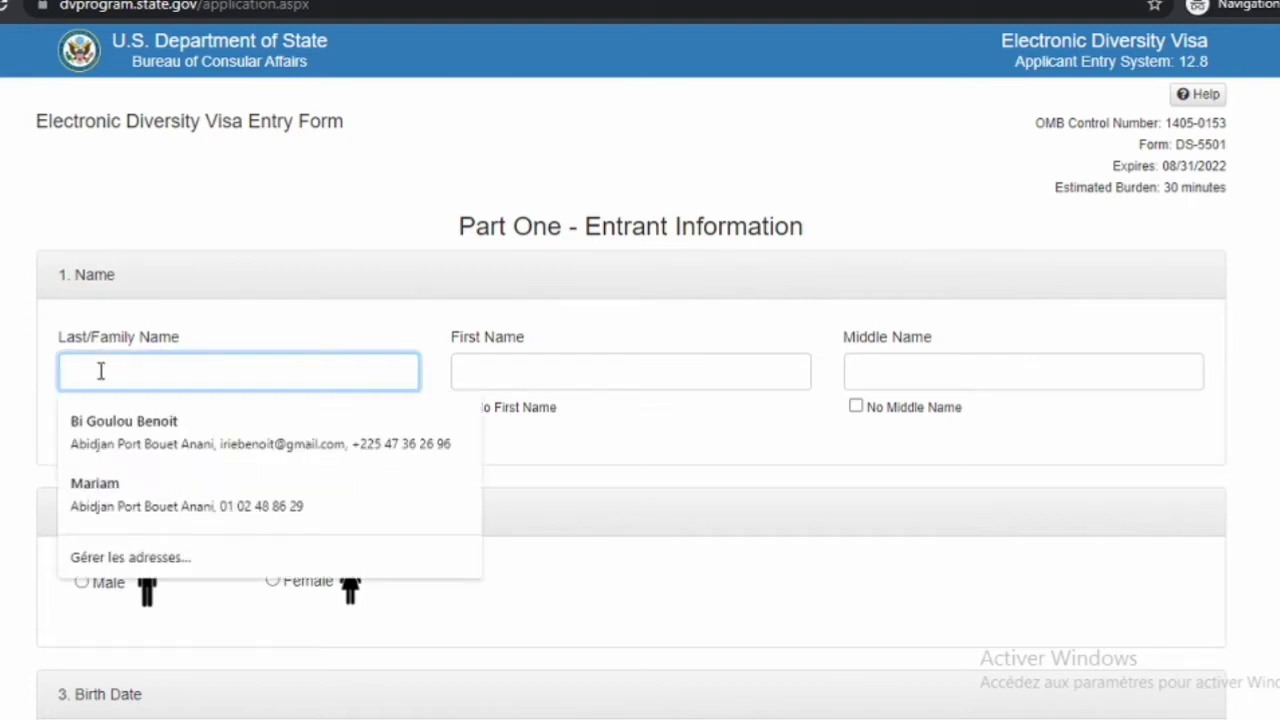
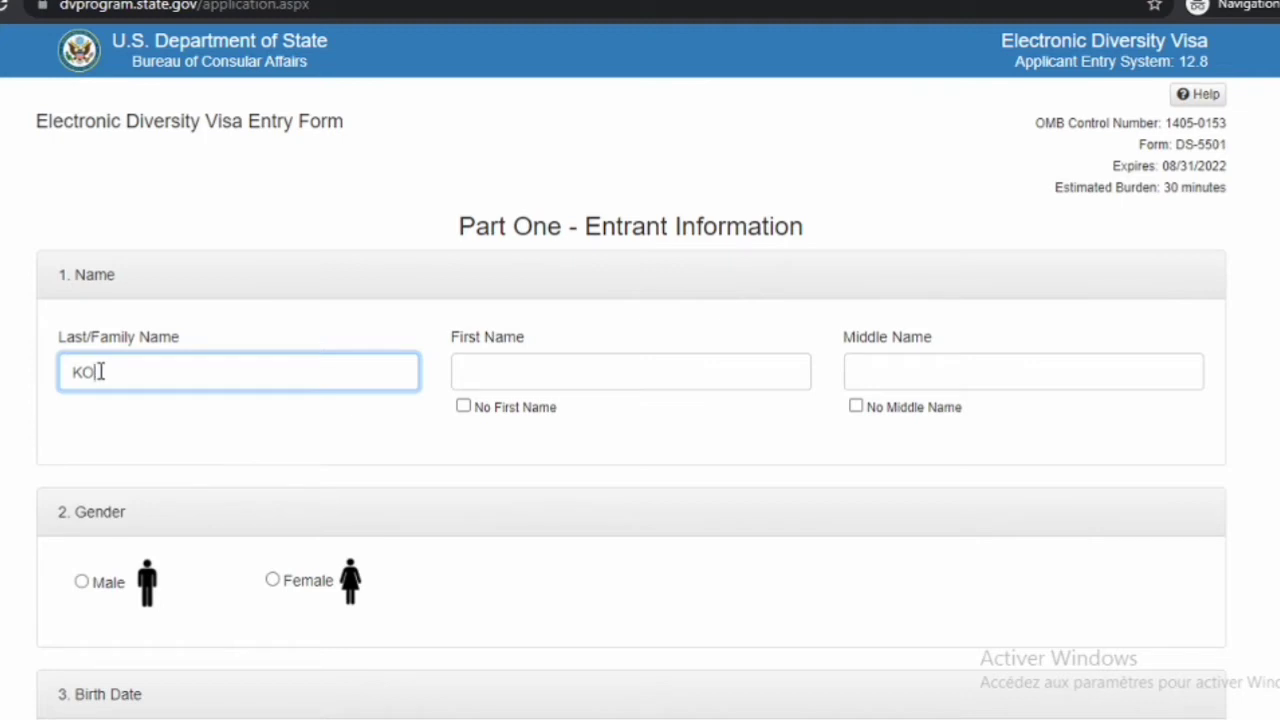
click(528, 375)
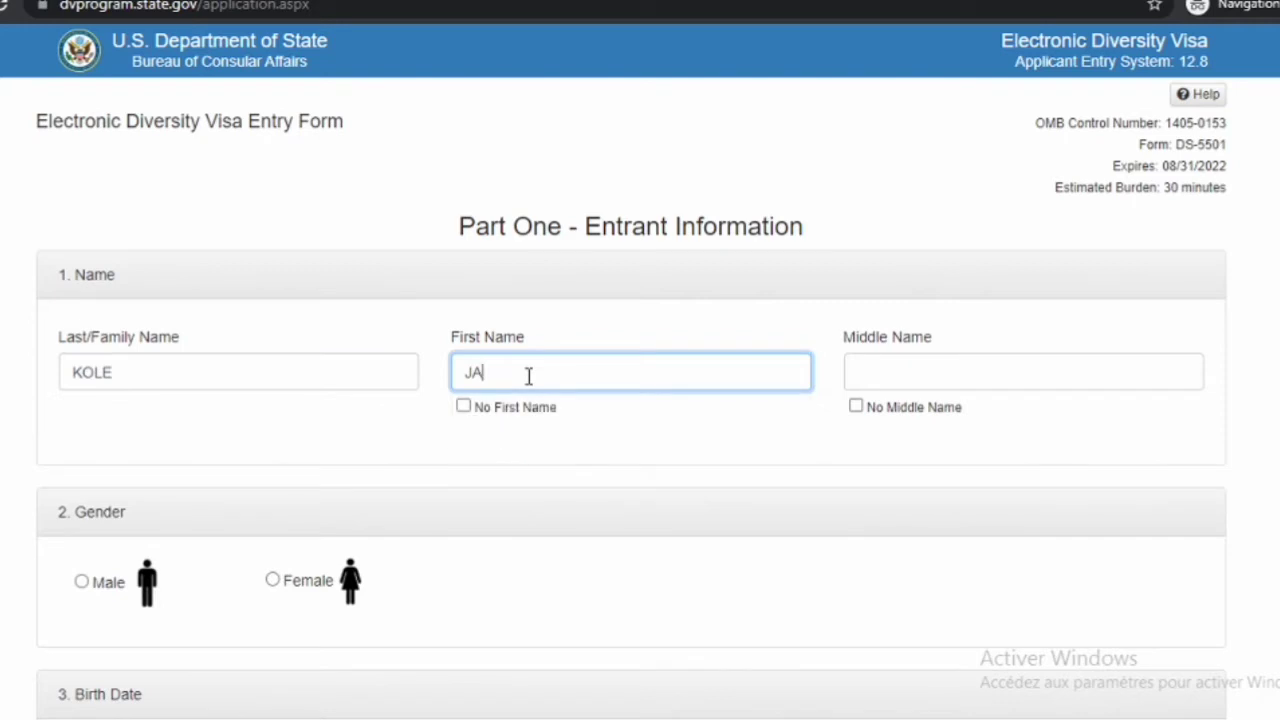
click(920, 374)
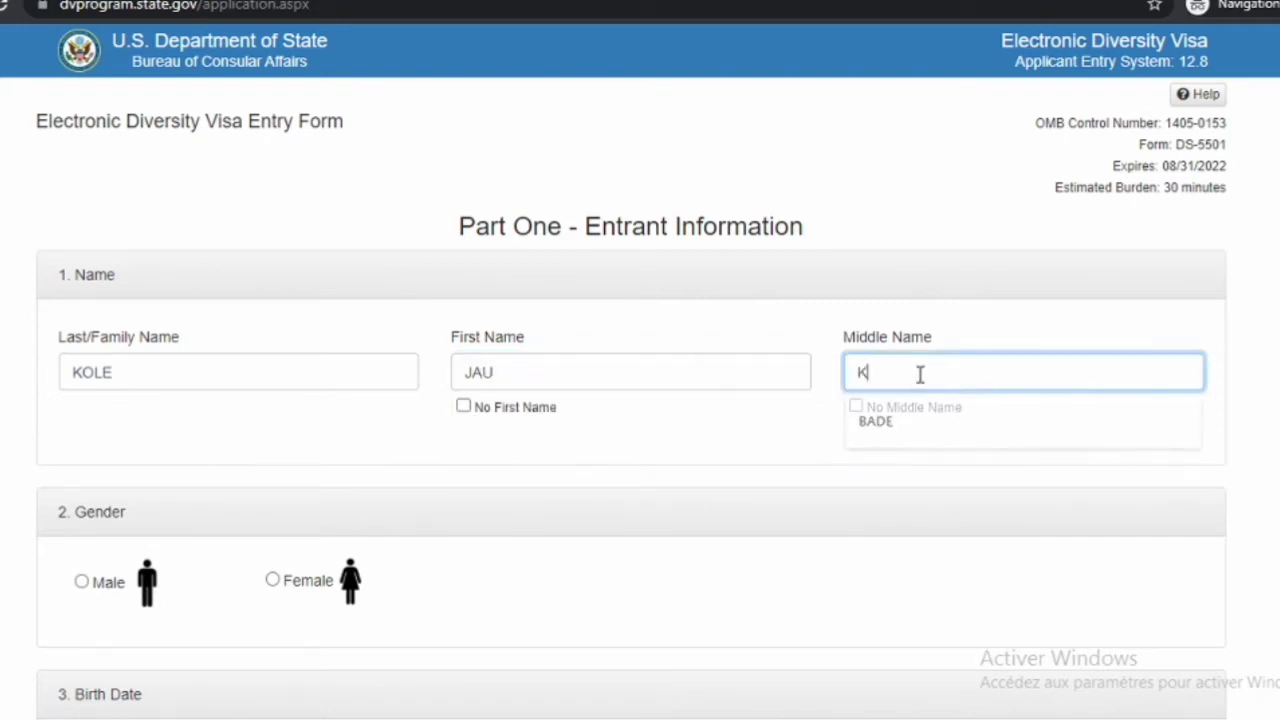
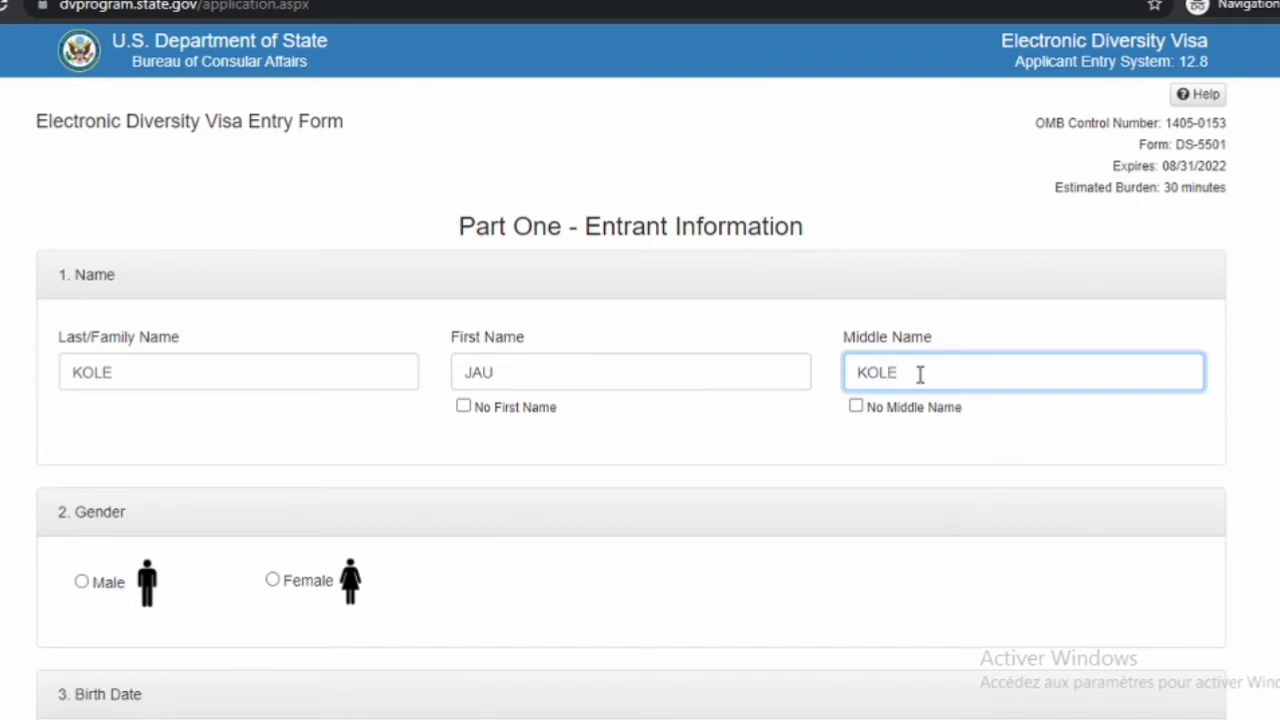
Set the entrant's gender to Male
click(82, 585)
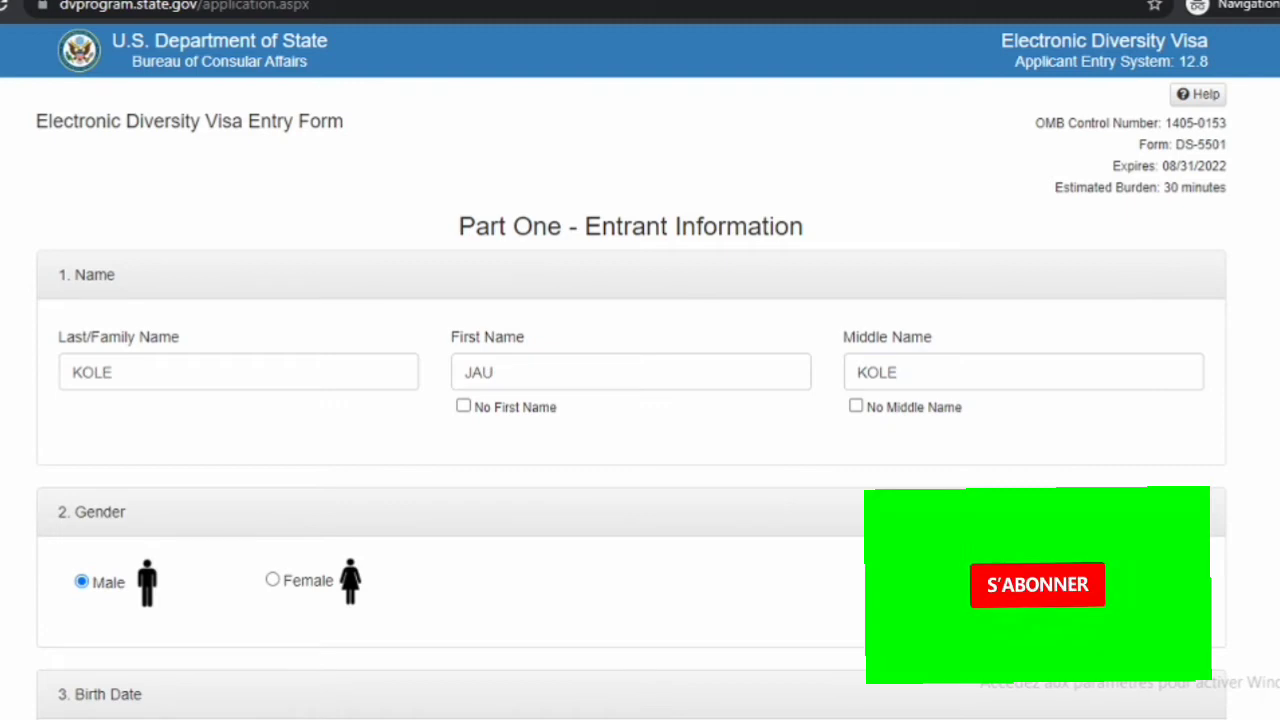
key(Right)
key(Left)
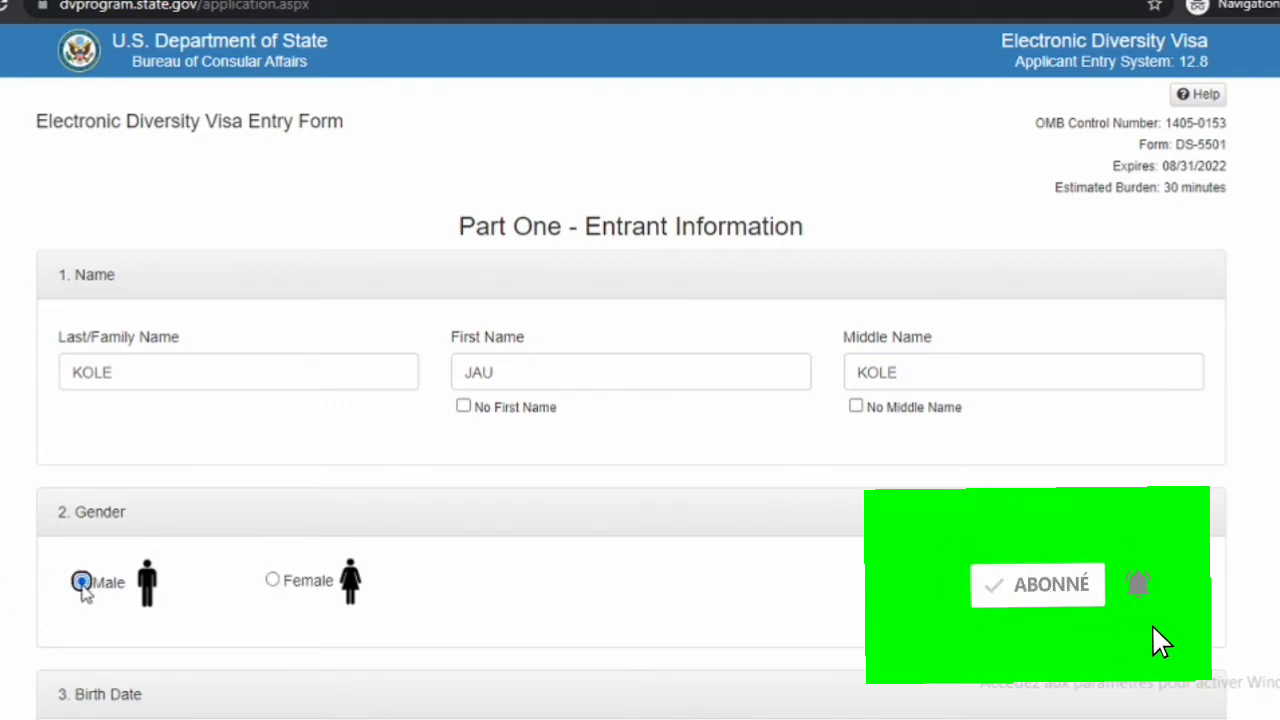
click(5, 624)
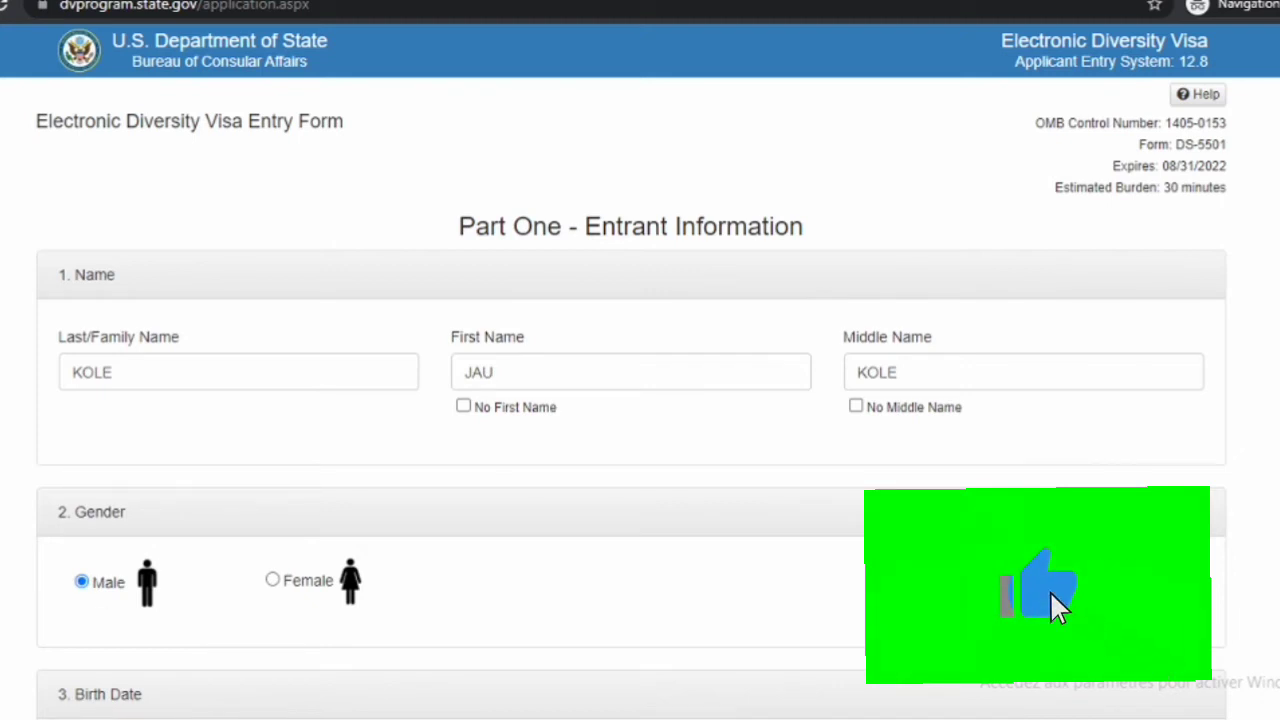
scroll(640, 370, down, 4)
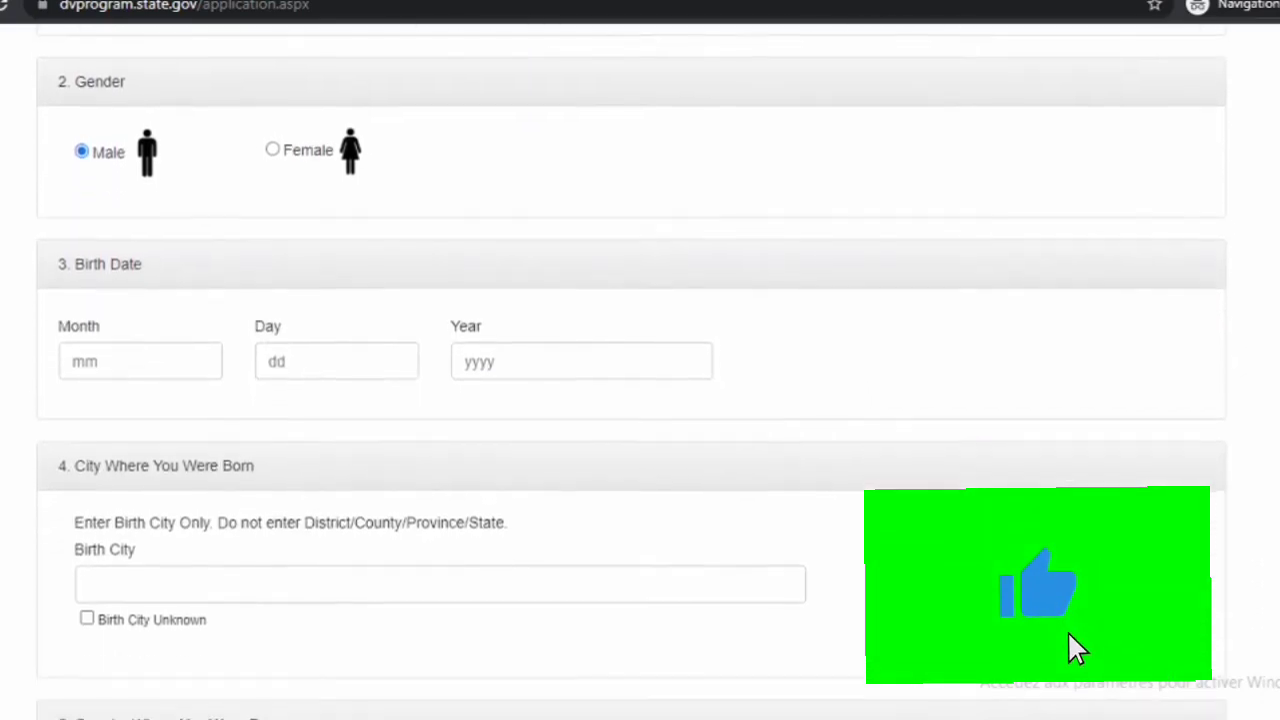
scroll(689, 509, down, 1)
click(93, 315)
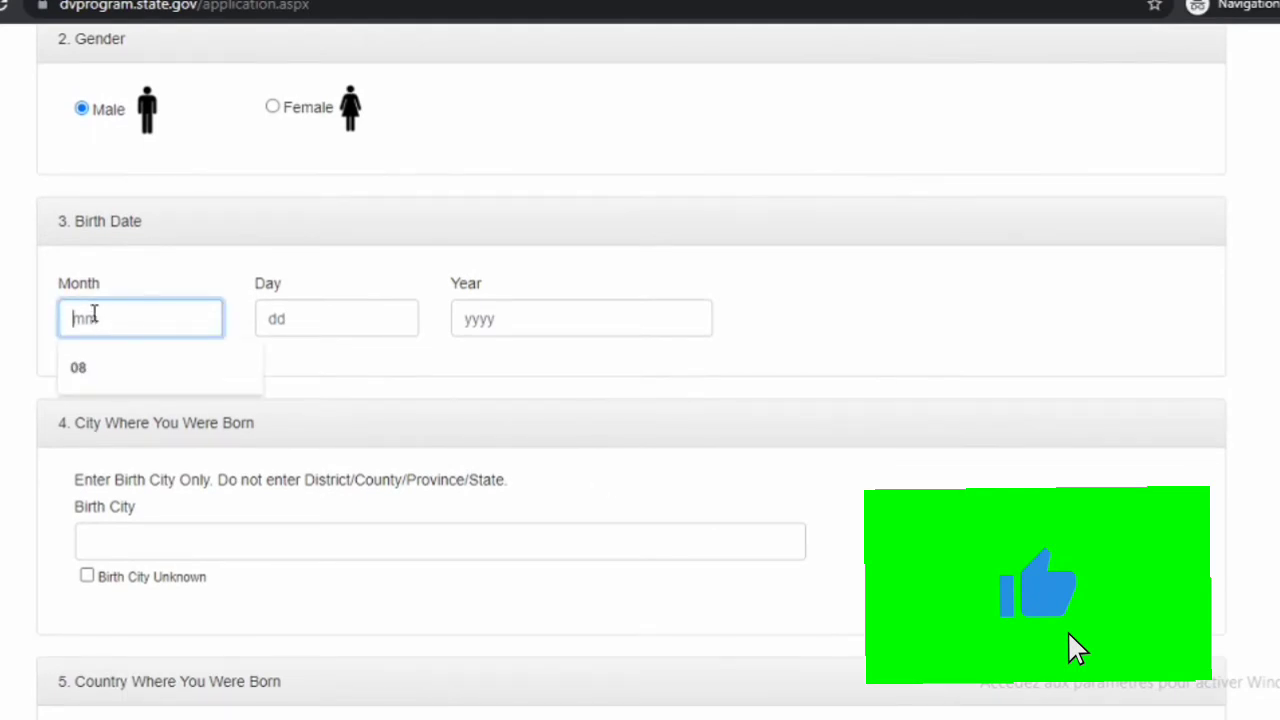
text(10)
key(BackSpace)
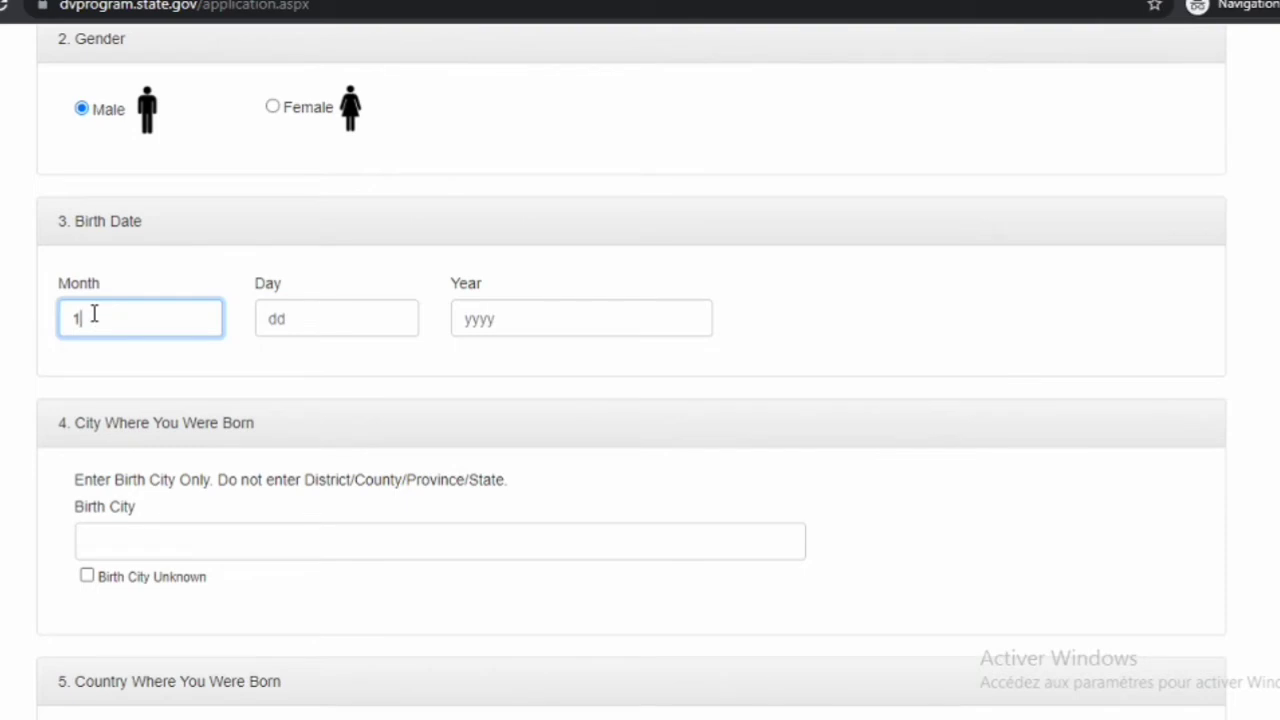
text(1)
click(274, 321)
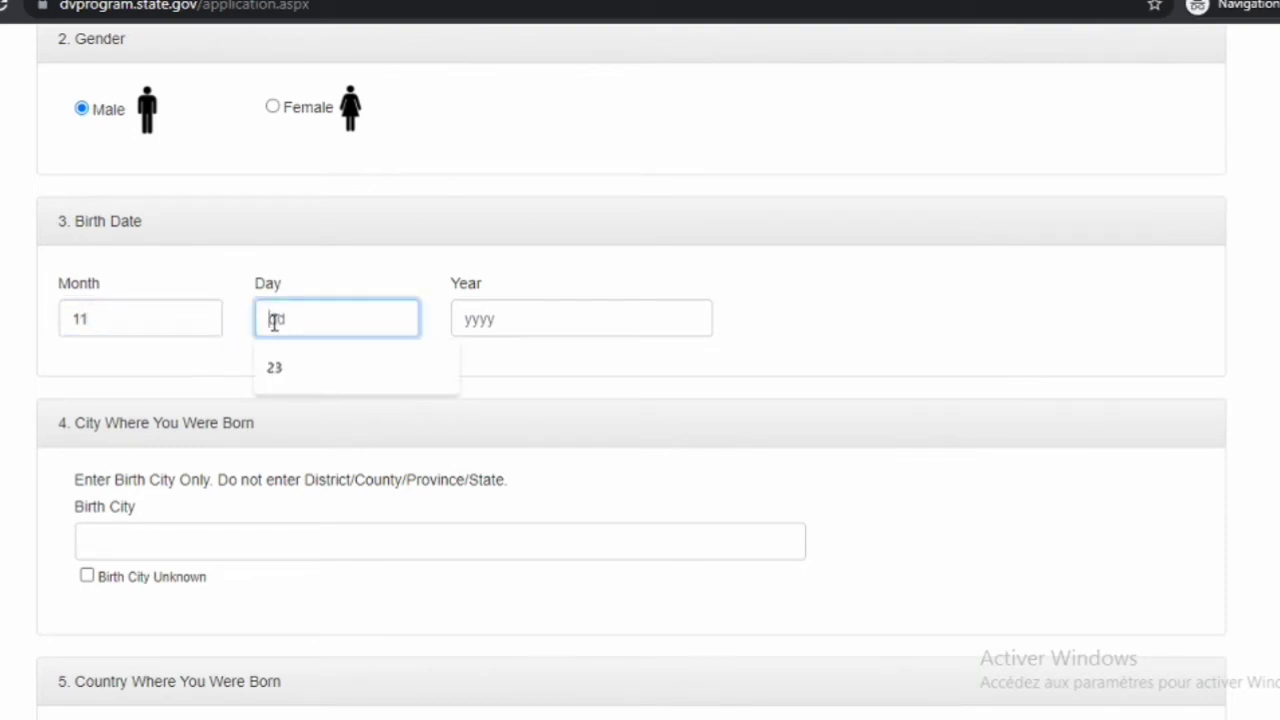
text(20)
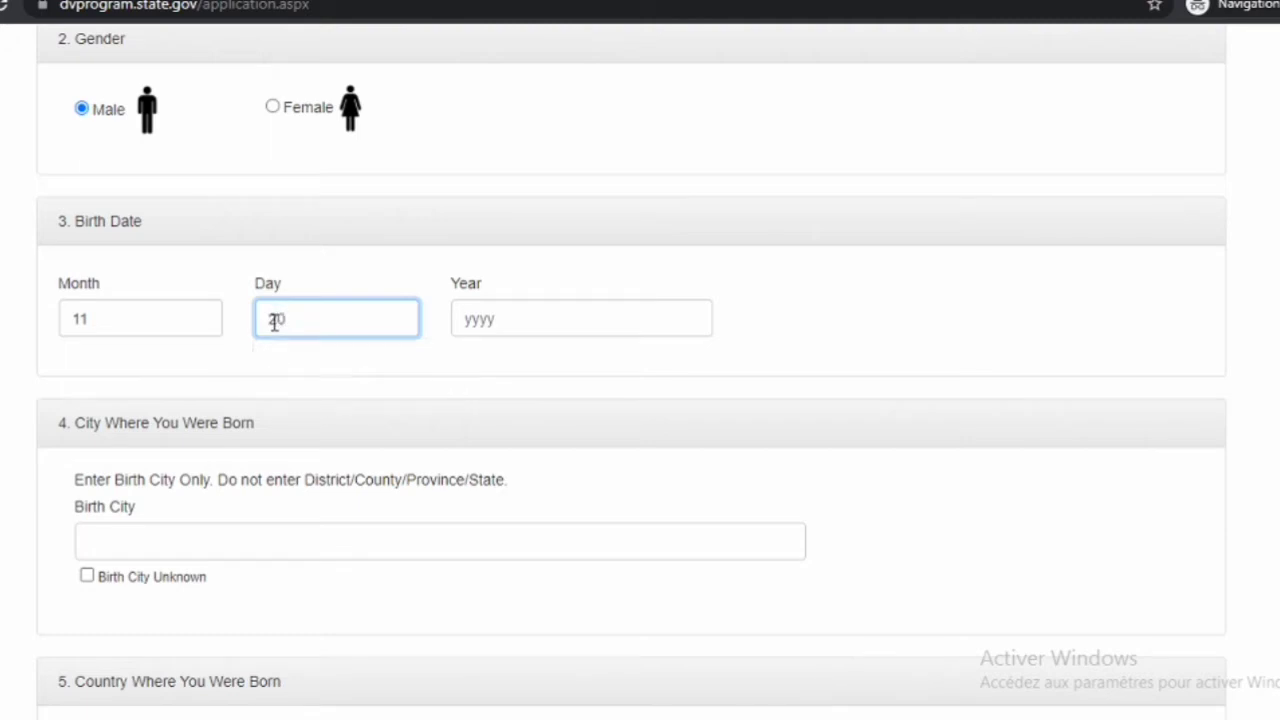
click(486, 322)
text(1)
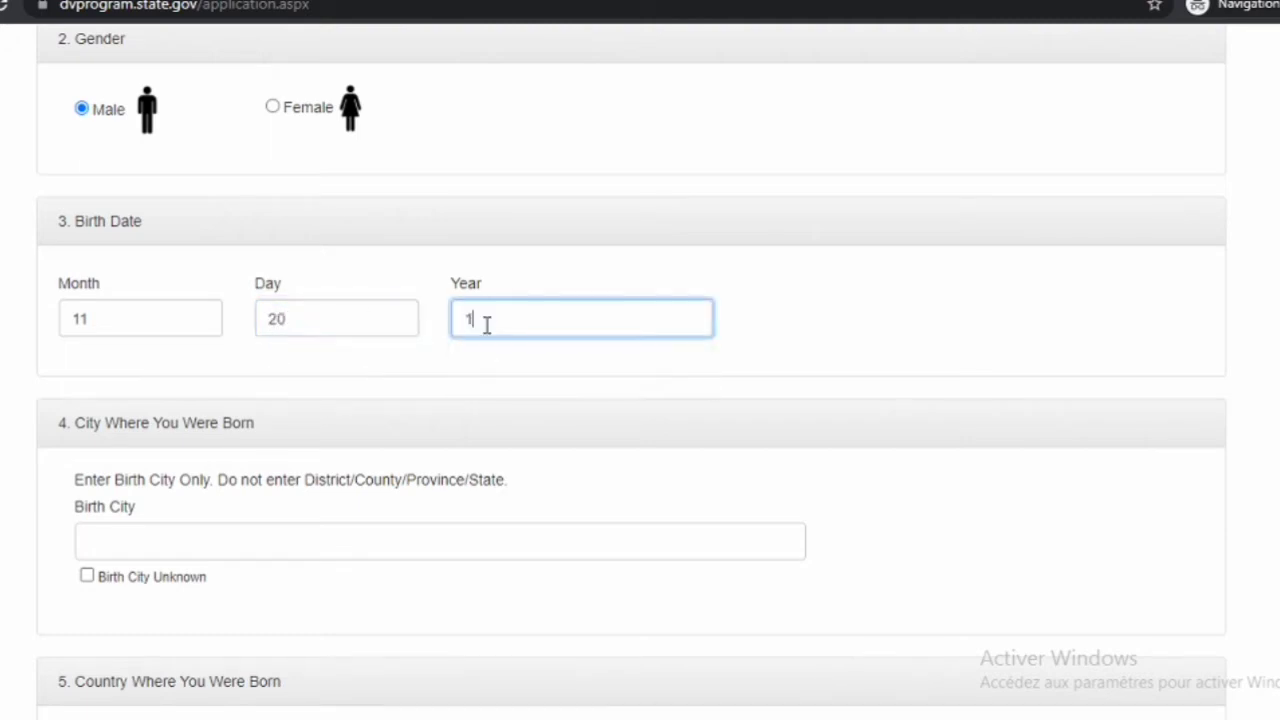
text(996)
Enter ABIDJAN as the birth city and dismiss the suggestion list
click(175, 550)
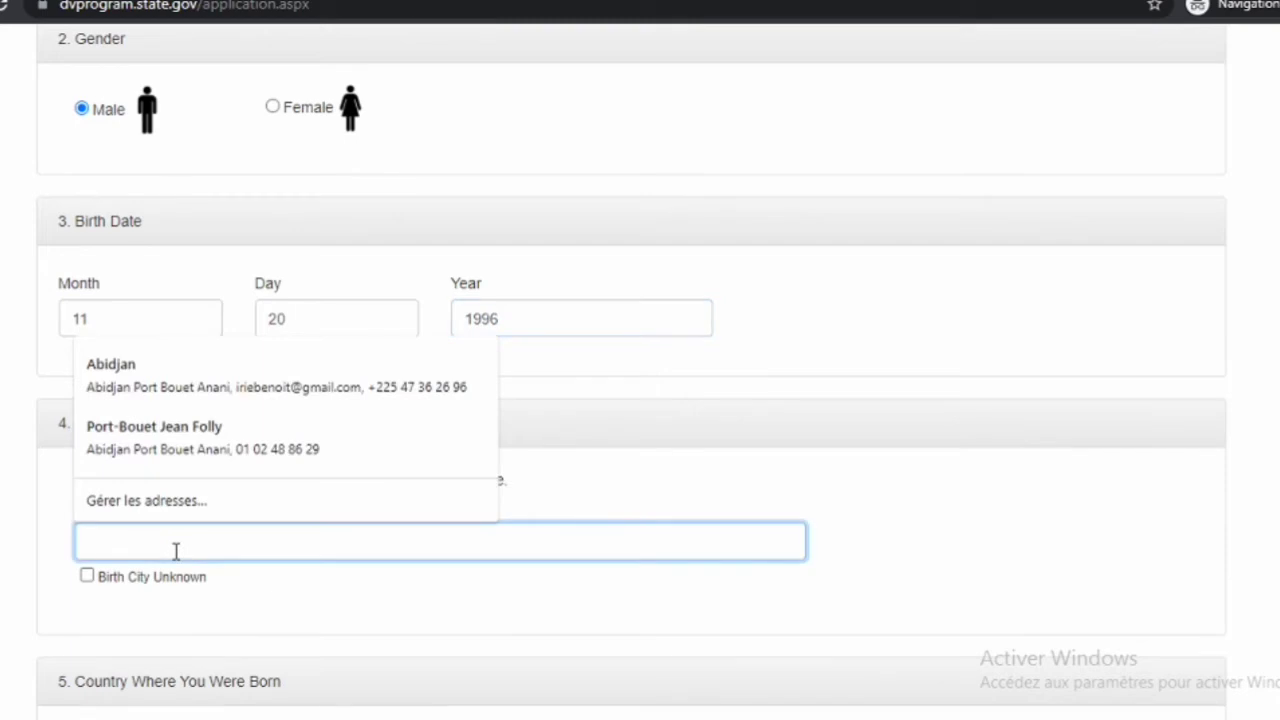
text(A)
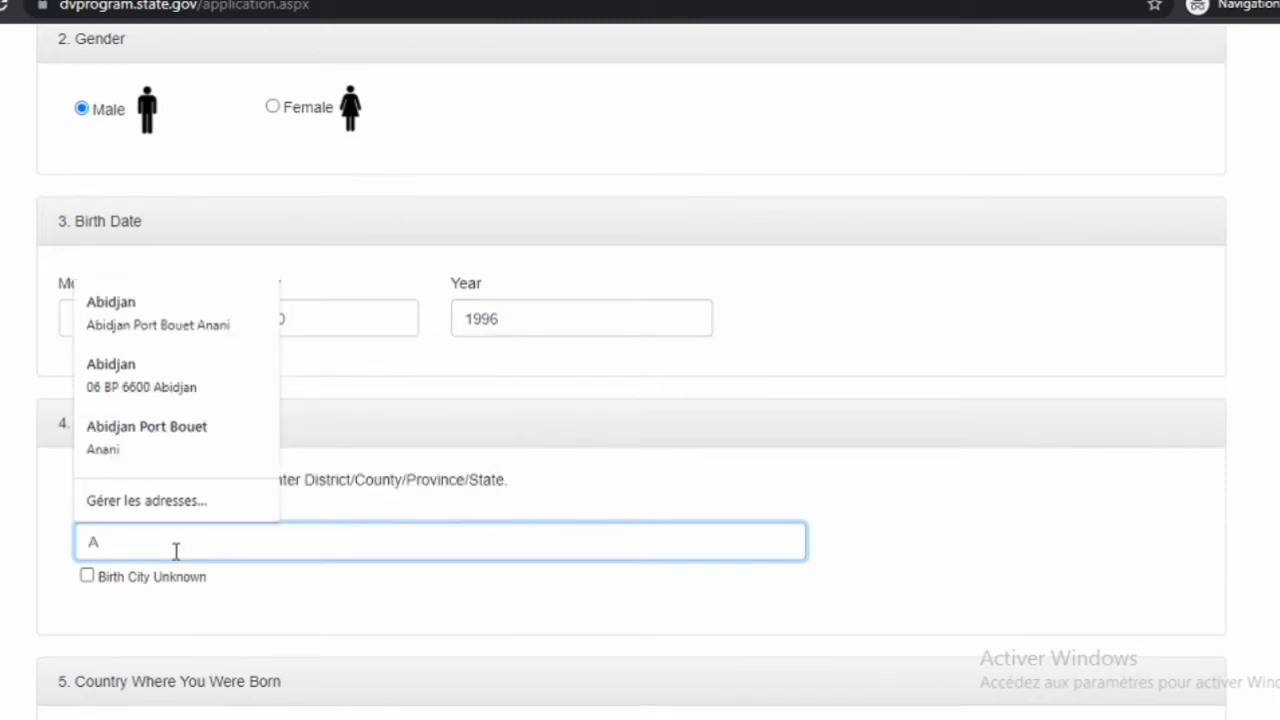
text(BIDJAN)
click(148, 672)
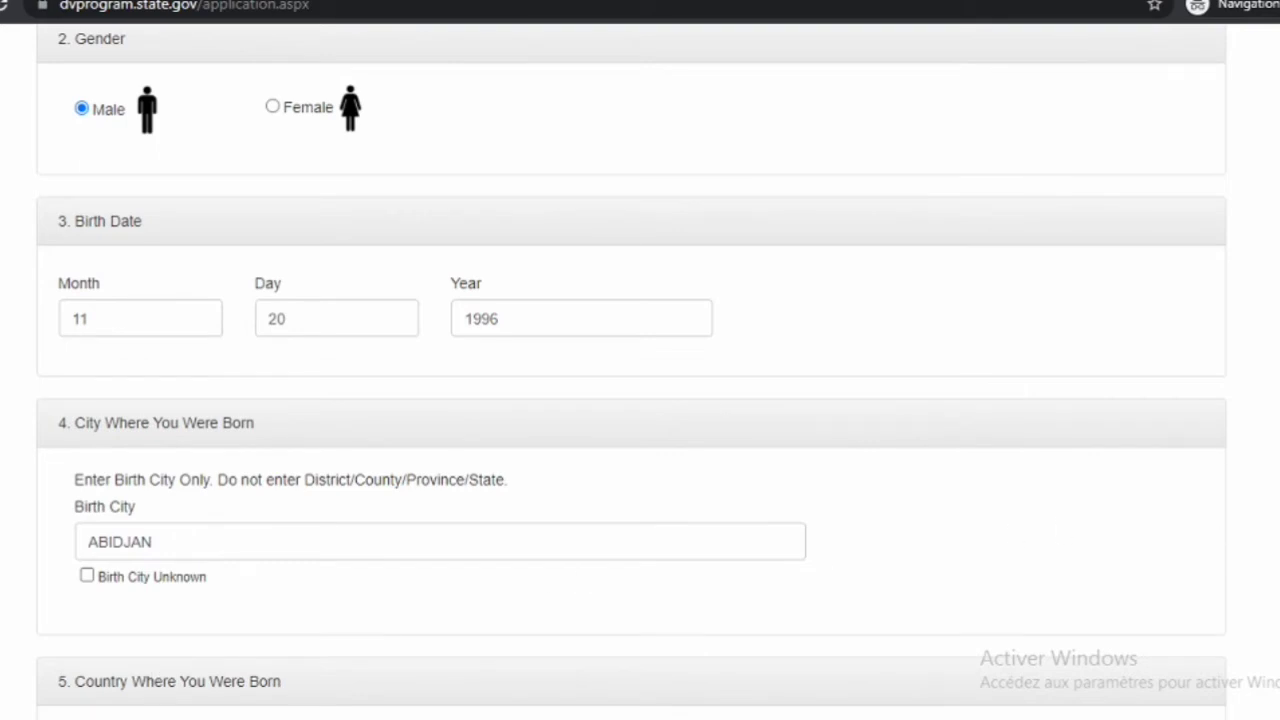
Choose Cote d'Ivoire from the Country Where You Were Born list
scroll(631, 374, down, 3)
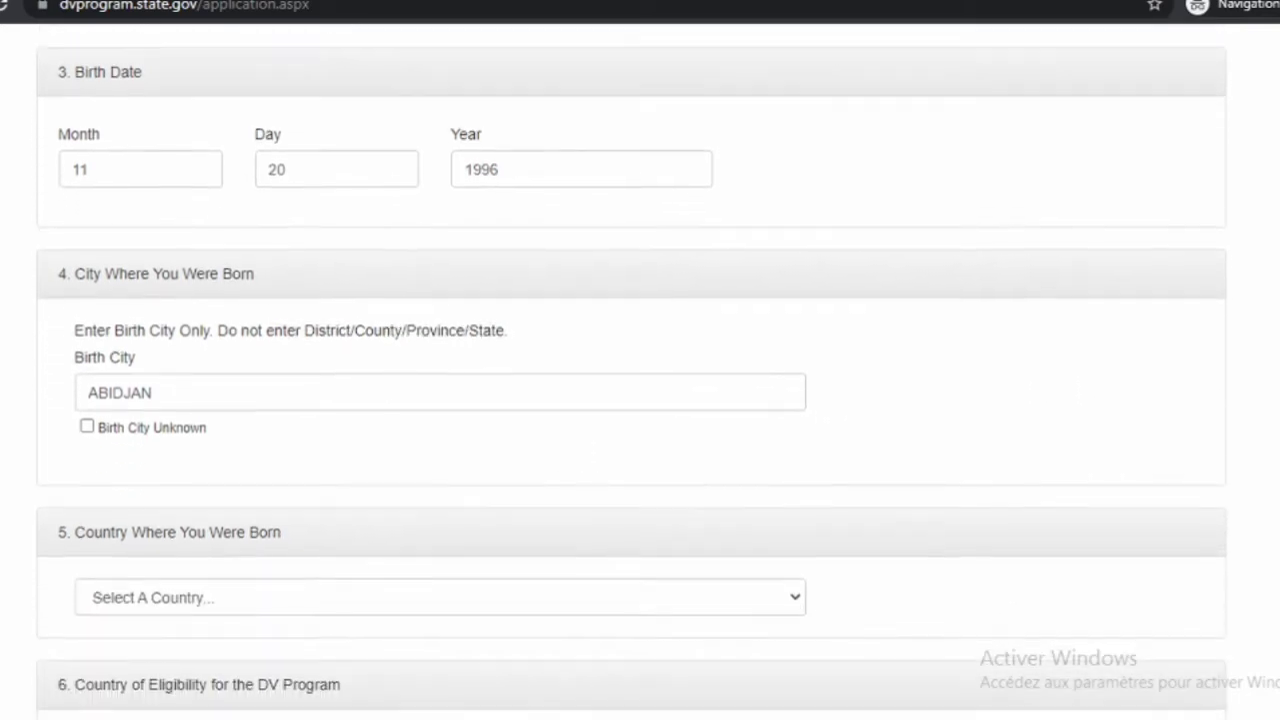
scroll(631, 370, down, 1)
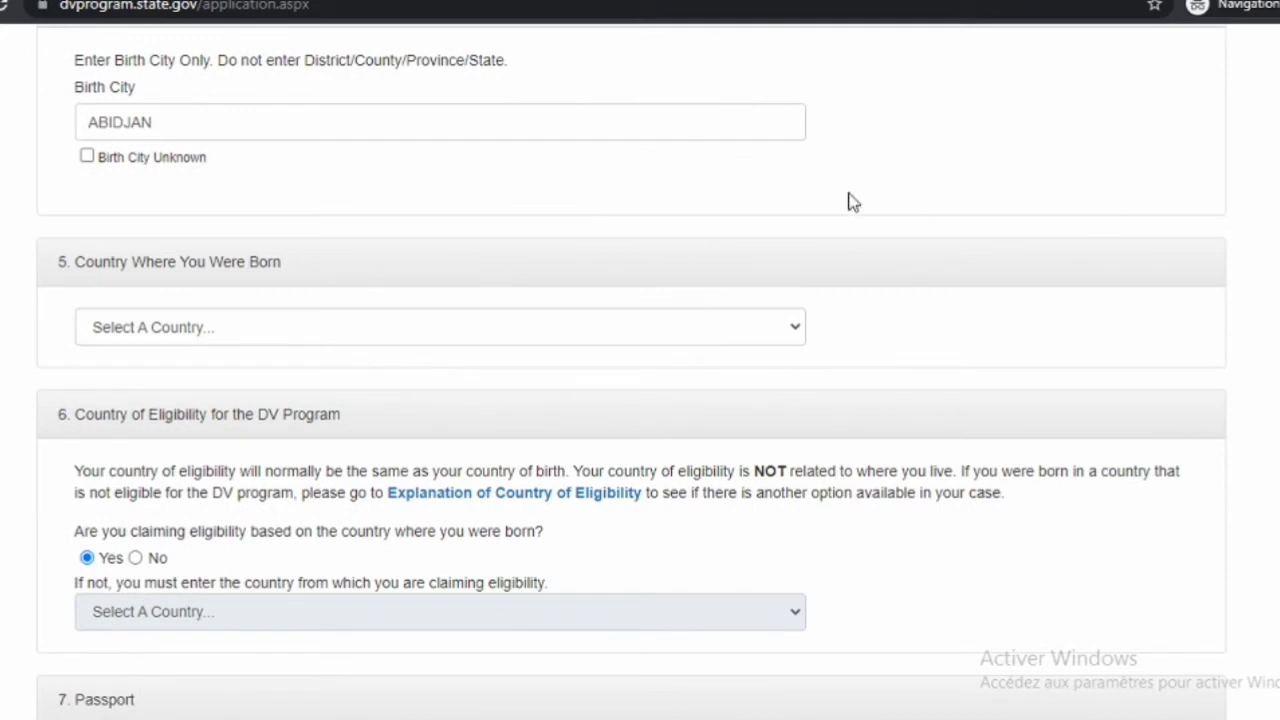
click(797, 335)
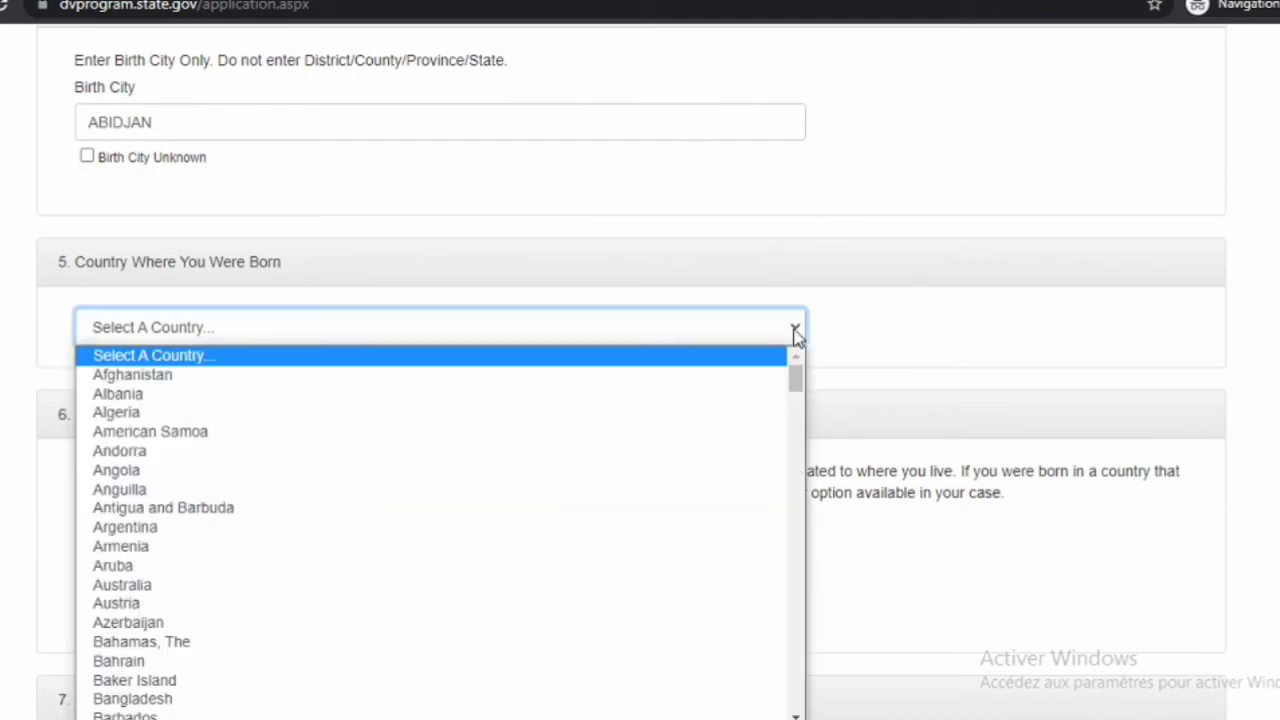
key(Down)
key(Down)
key(Down)
key(Down)
key(Down)
key(Down)
key(Down)
key(Down)
key(Down)
key(Down)
key(Down)
key(Down)
key(Down)
key(Down)
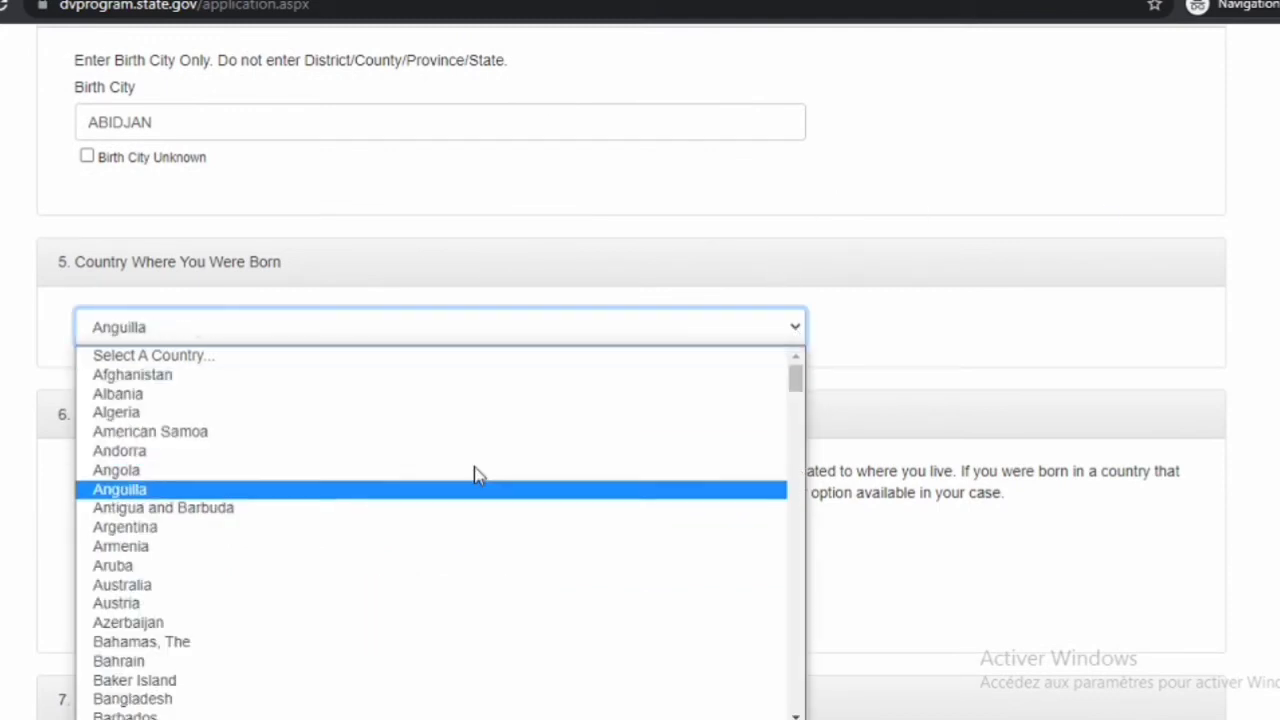
key(Down)
key(Down)
key(Down)
key(Down)
key(Down)
key(Down)
key(Down)
key(Down)
key(Down)
key(Down)
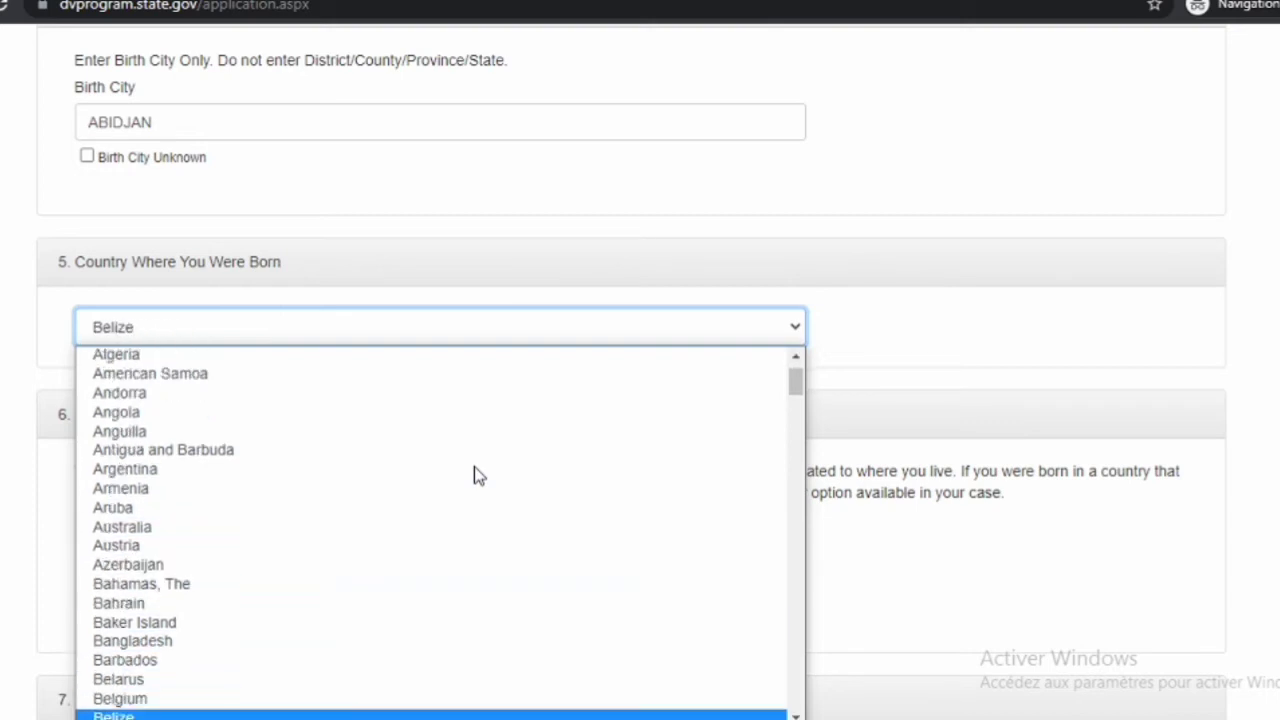
key(Down)
key(Down)
key(Down)
key(Down)
key(Down)
key(Down)
key(Down)
key(Down)
key(Down)
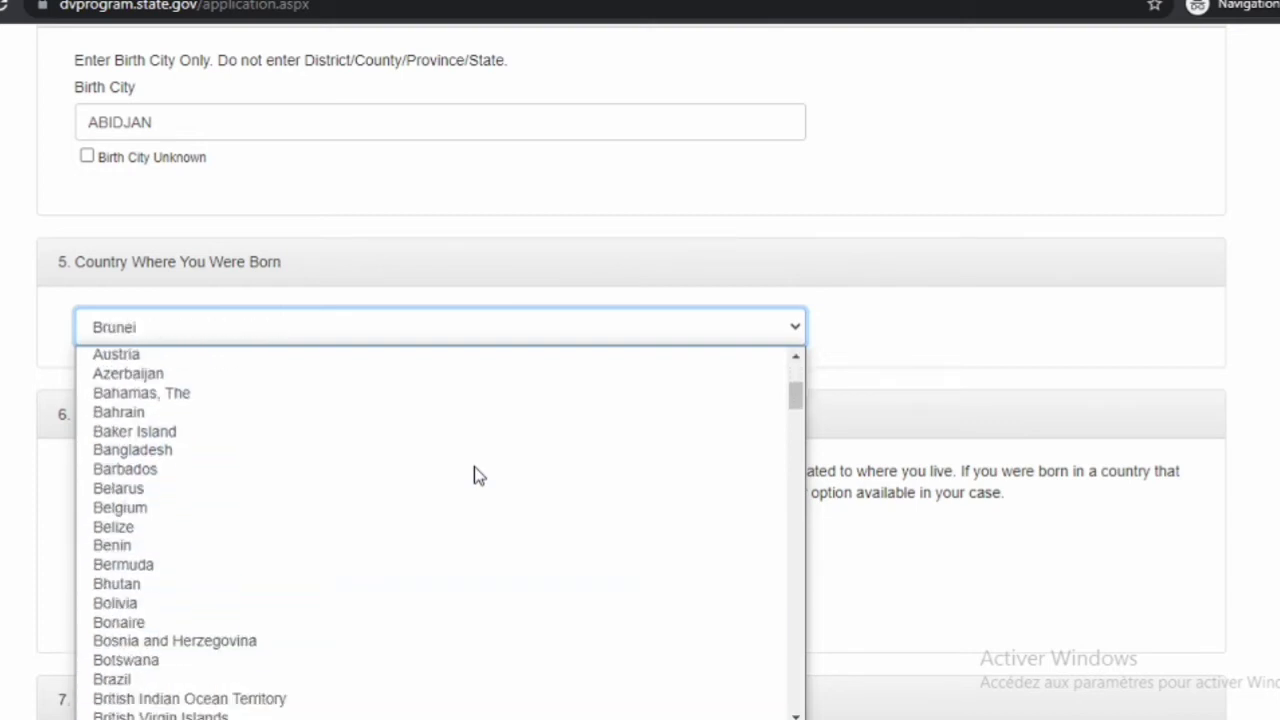
key(Down)
key(Down)
key(Down)
key(Down)
key(Down)
key(Down)
key(Down)
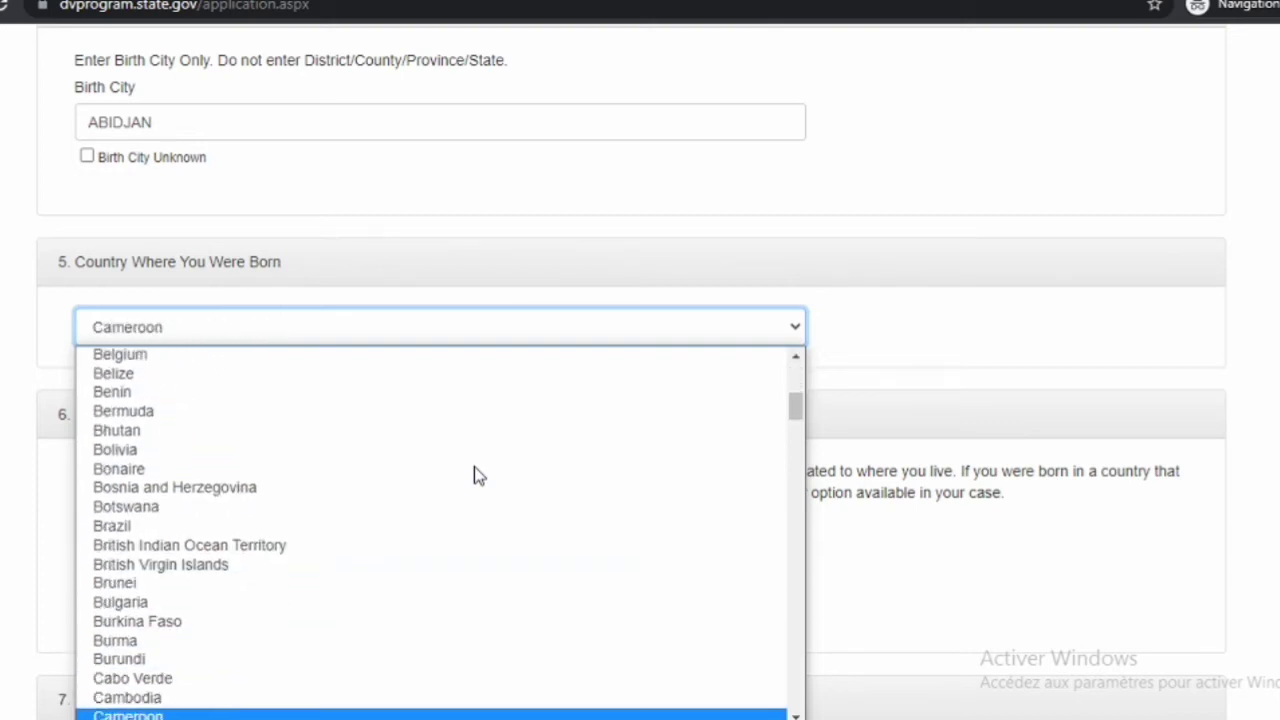
key(Down)
key(Down)
key(Down)
key(Down)
key(Down)
key(Down)
key(Down)
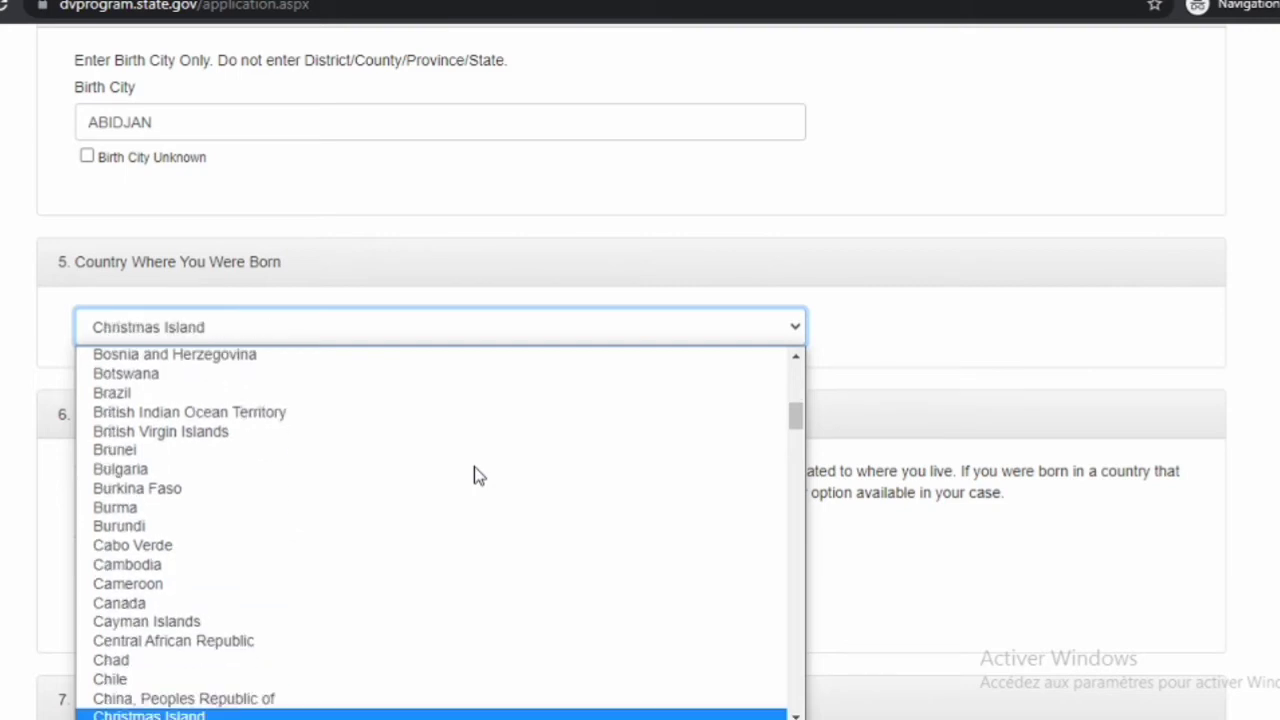
key(Down)
key(Down)
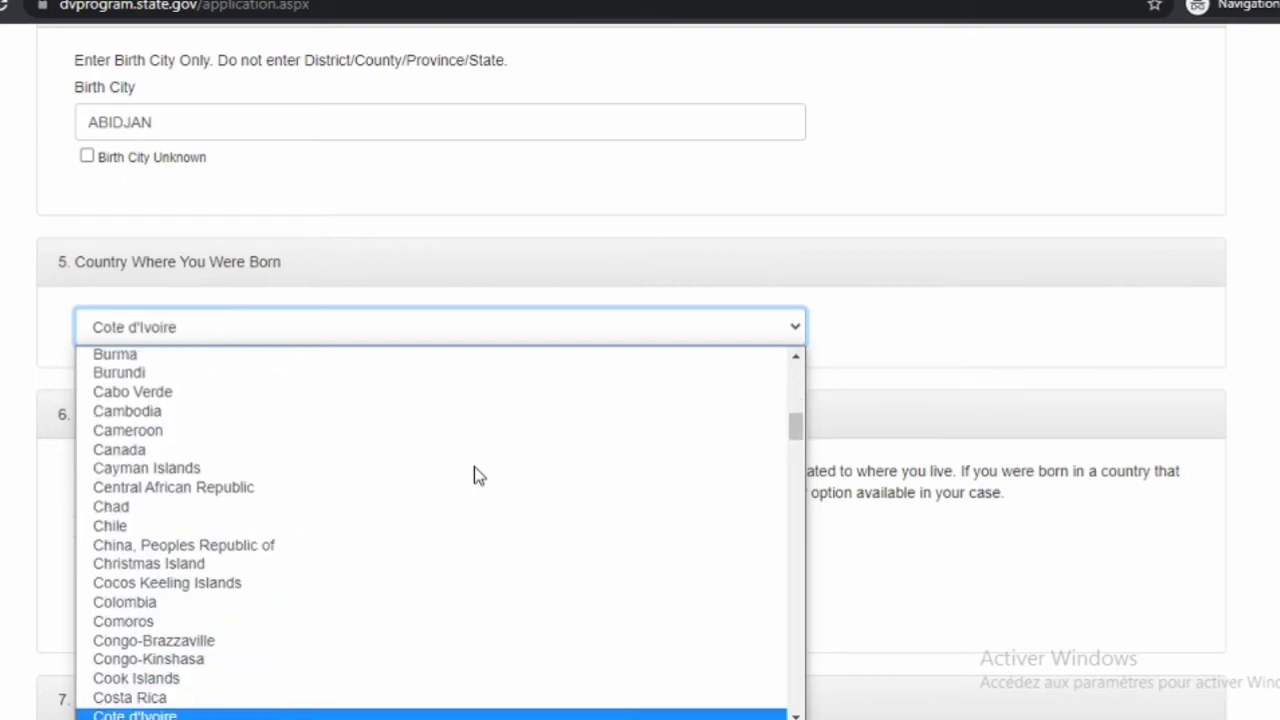
key(Return)
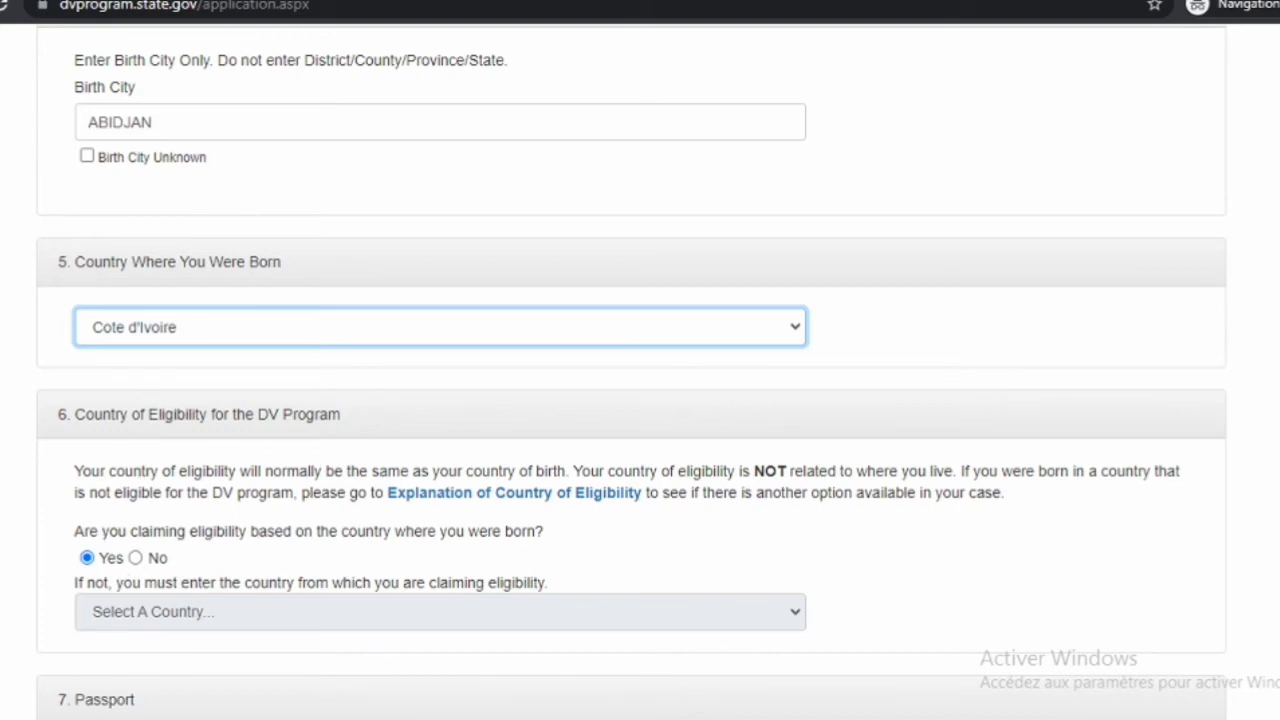
Scroll down the form to section 7, Passport
scroll(631, 372, down, 4)
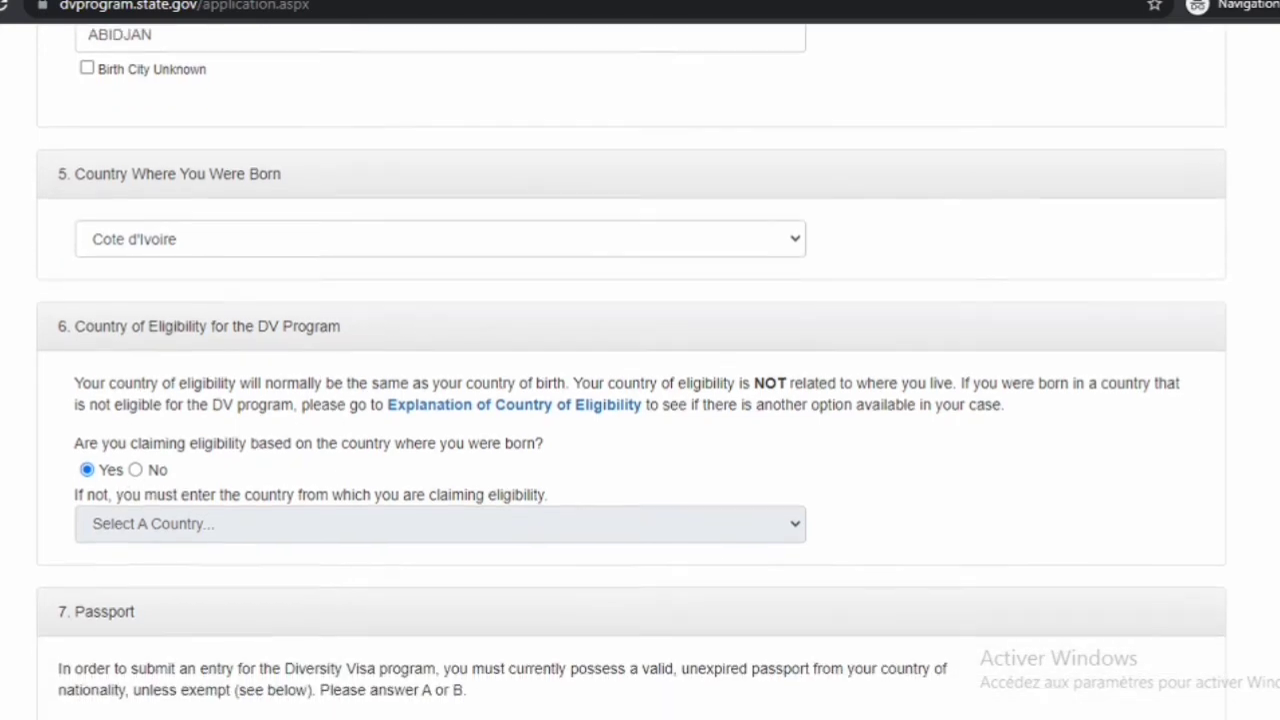
scroll(631, 372, down, 3)
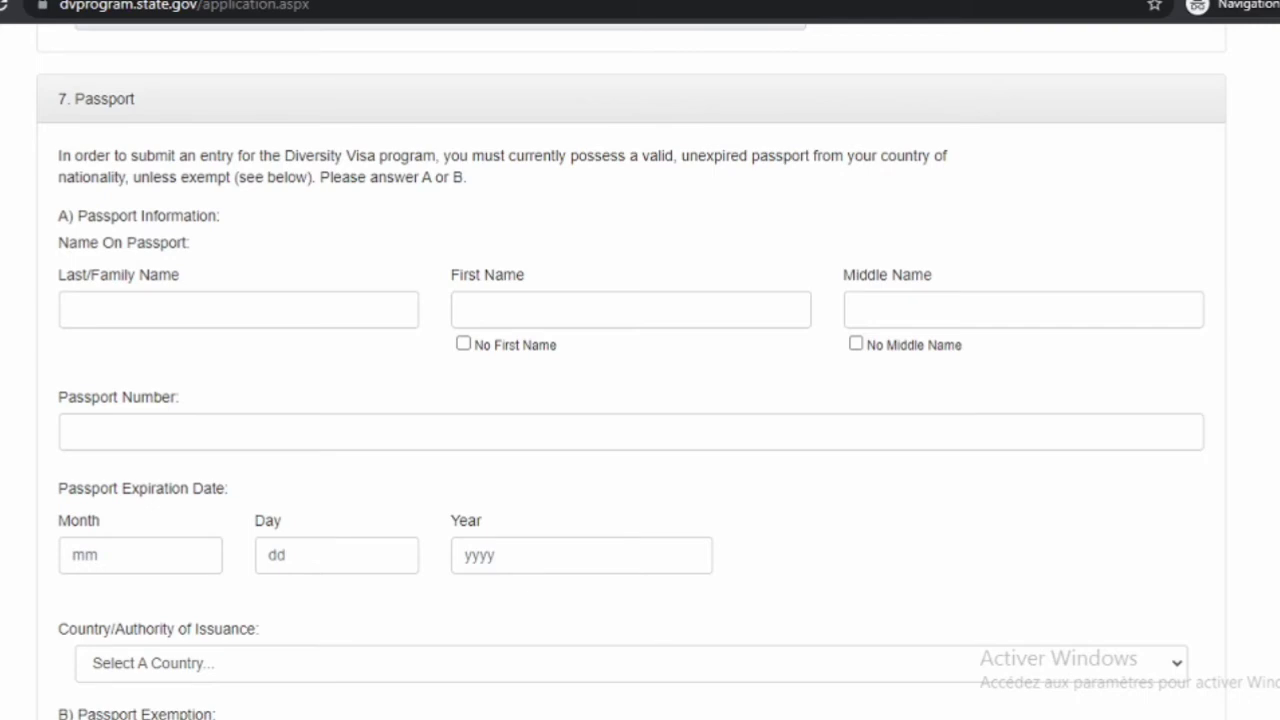
Enter the passport's last, first and middle names and the passport number
click(155, 312)
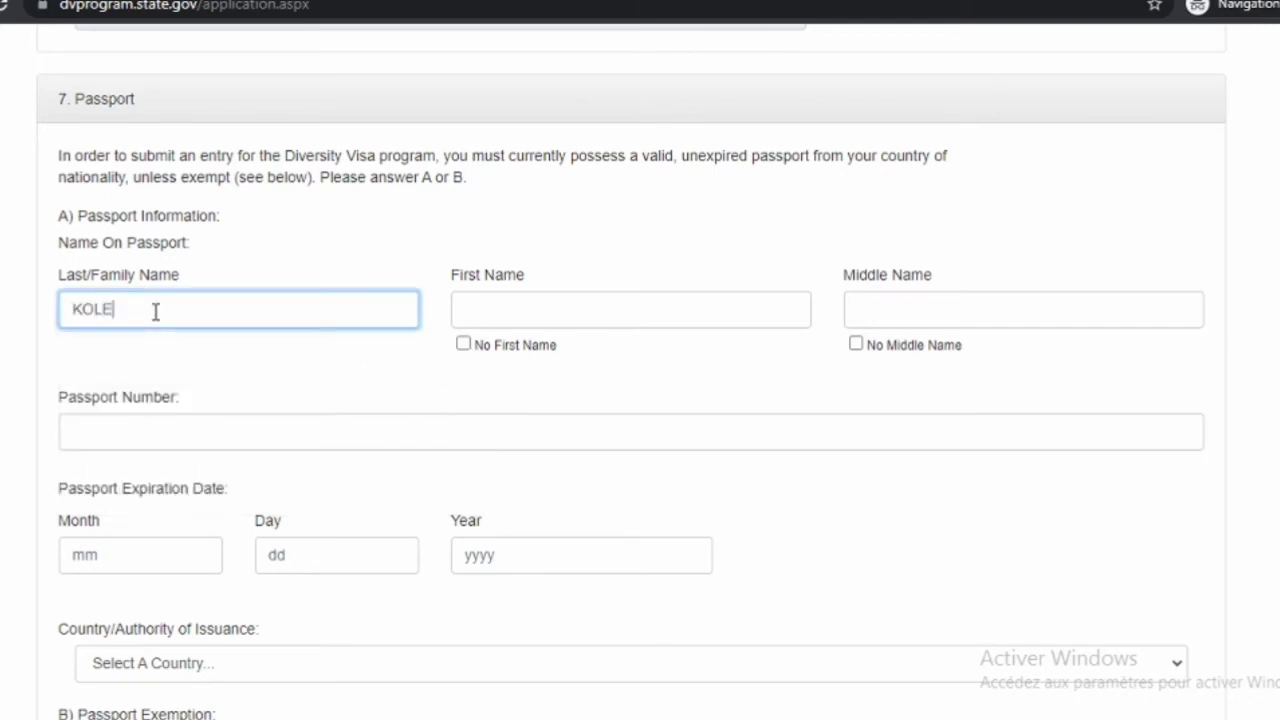
click(512, 317)
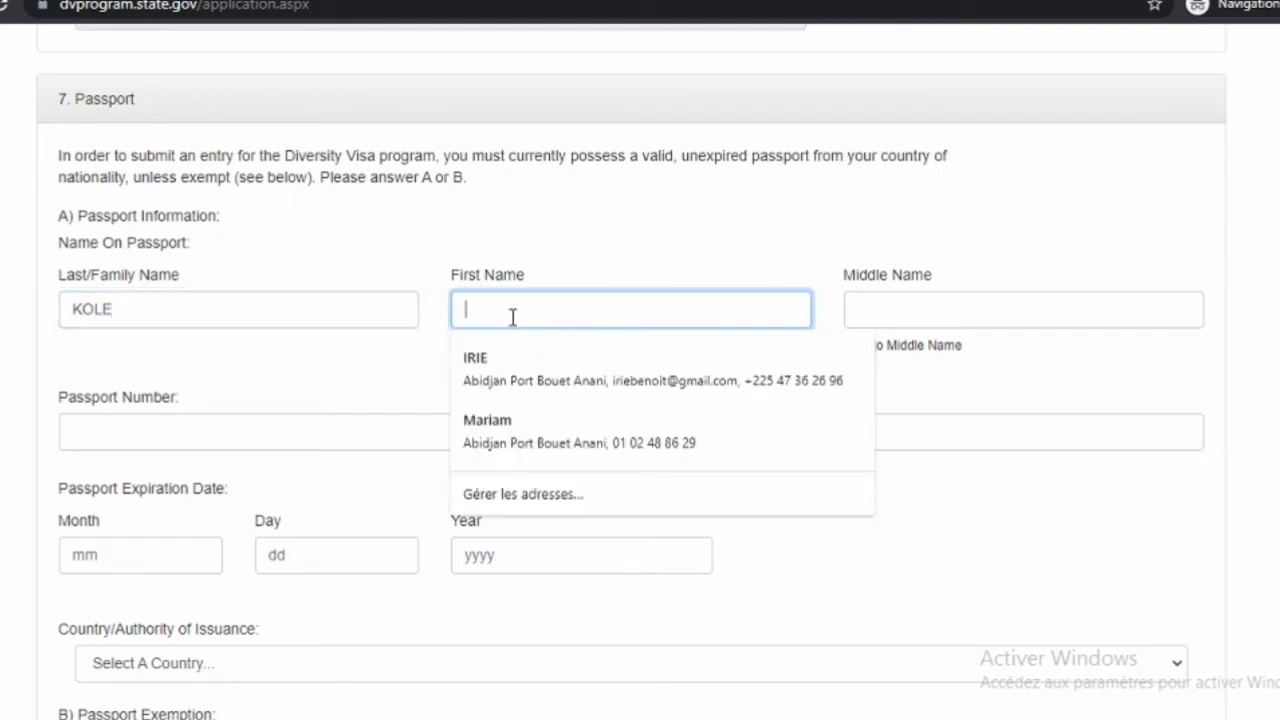
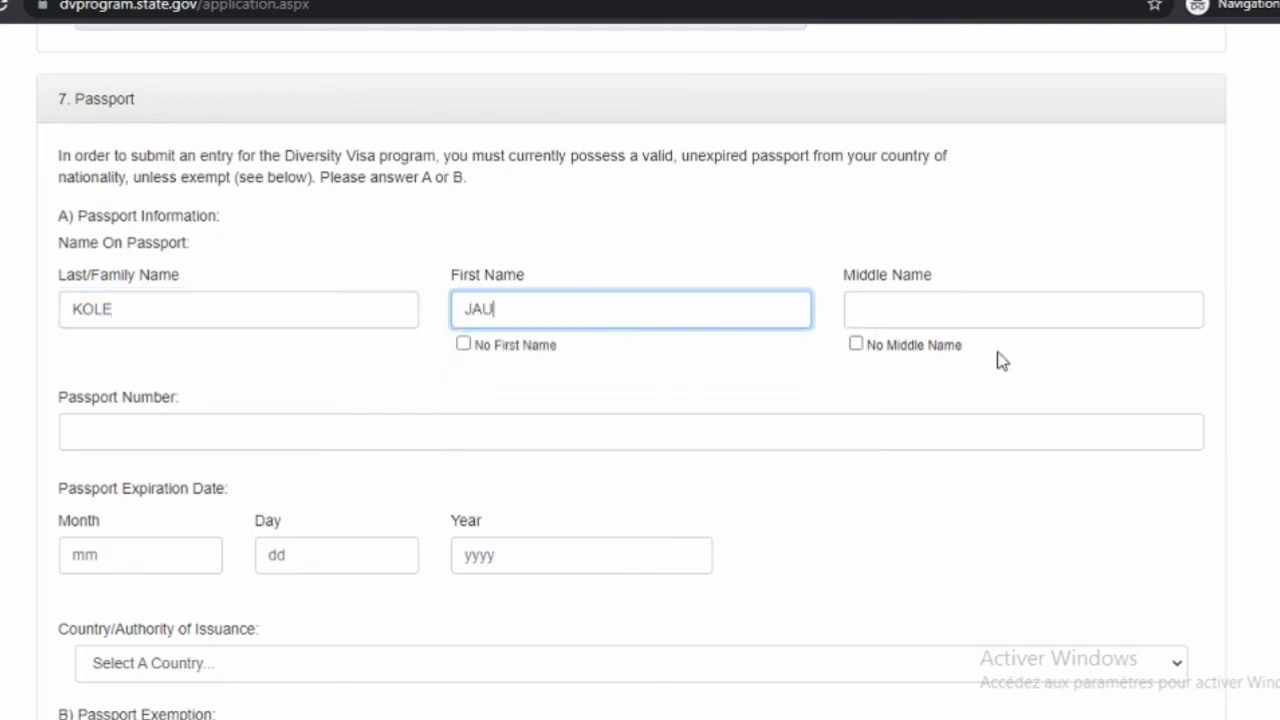
click(937, 302)
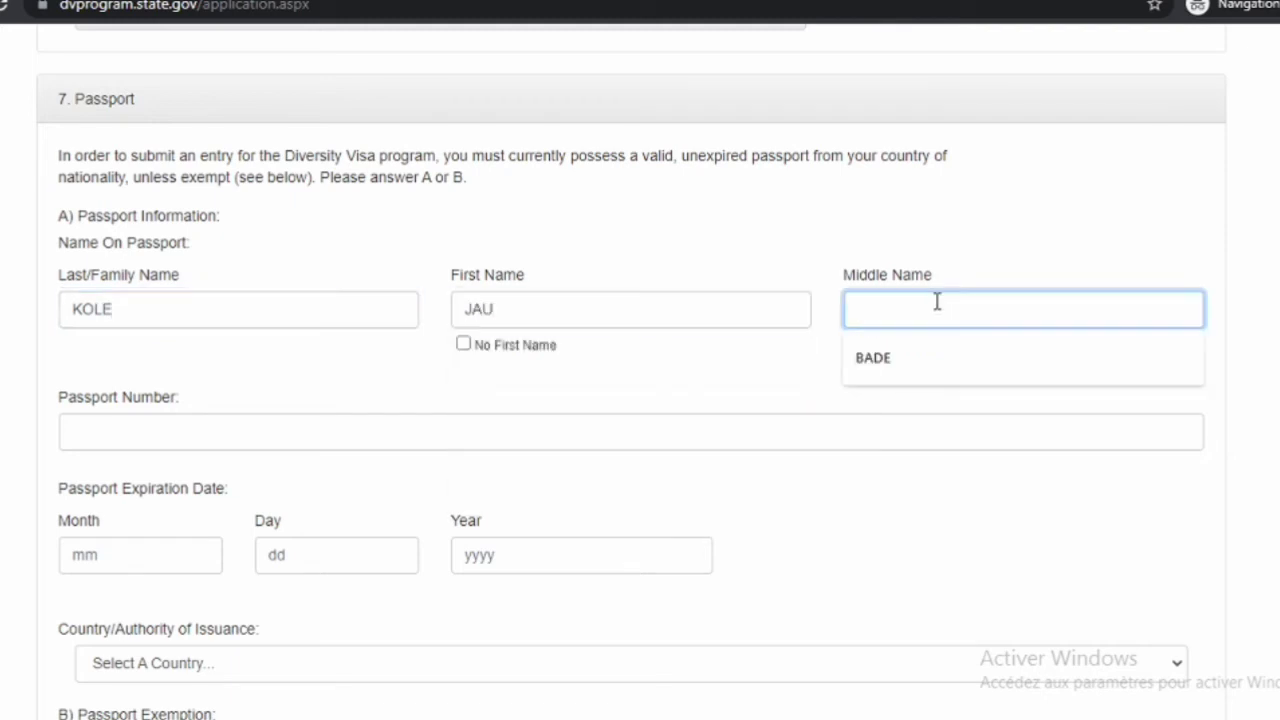
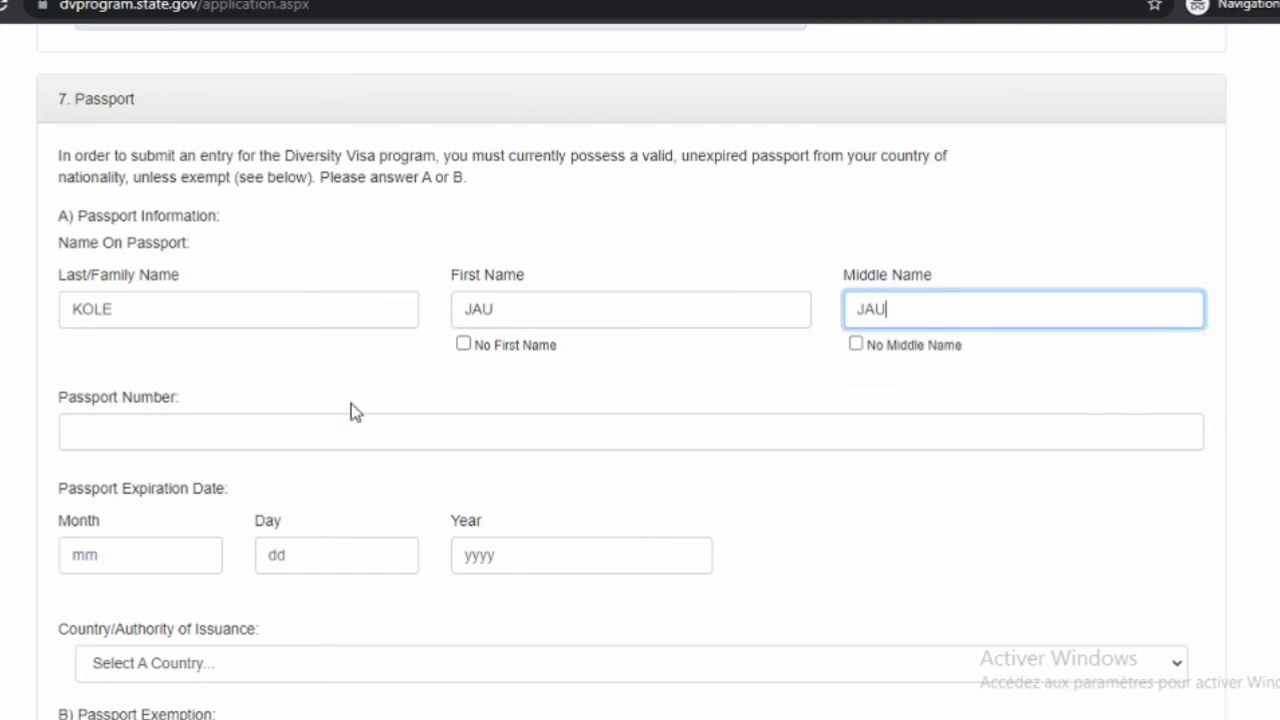
click(157, 433)
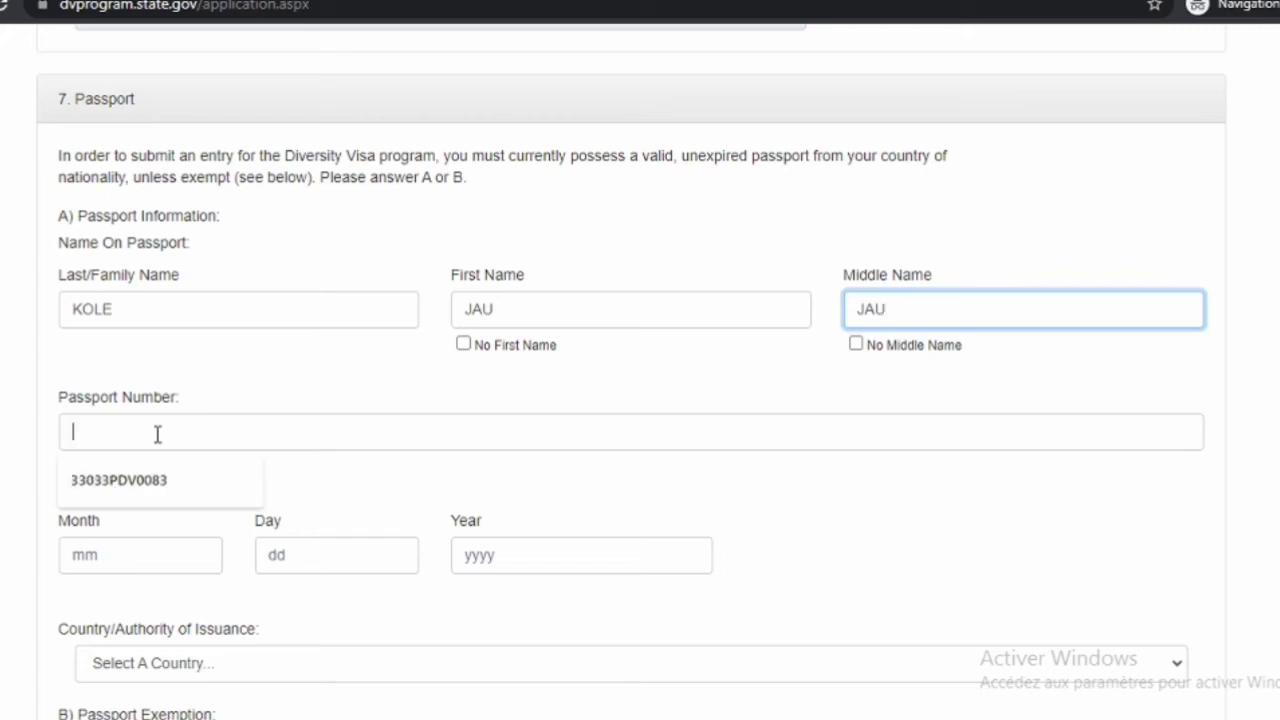
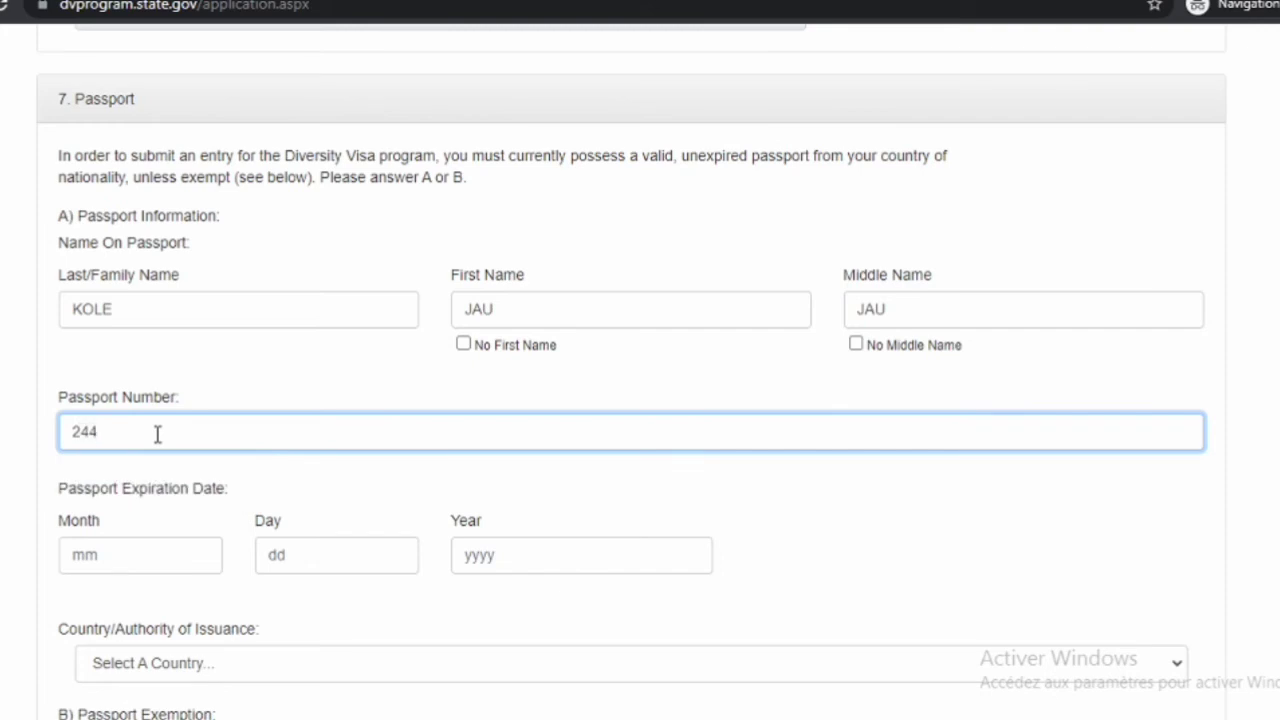
Enter passport expiration month 09, day 25, year 2024
click(115, 558)
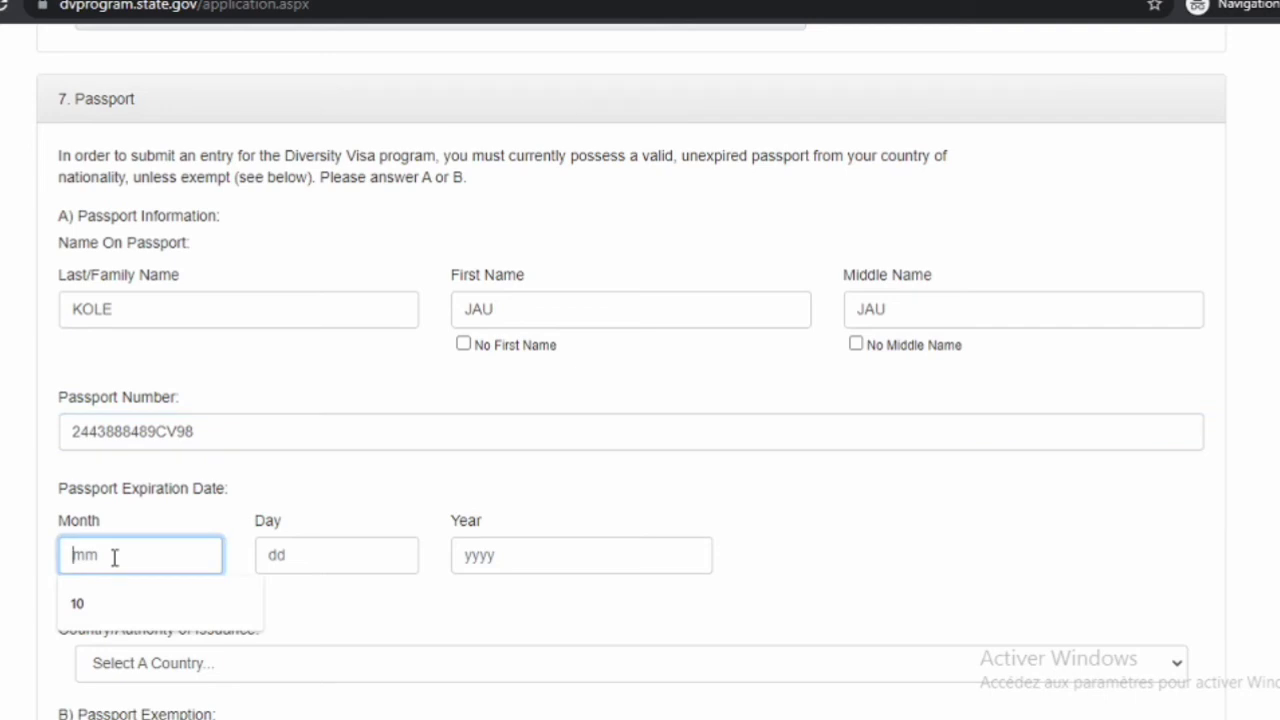
text(09)
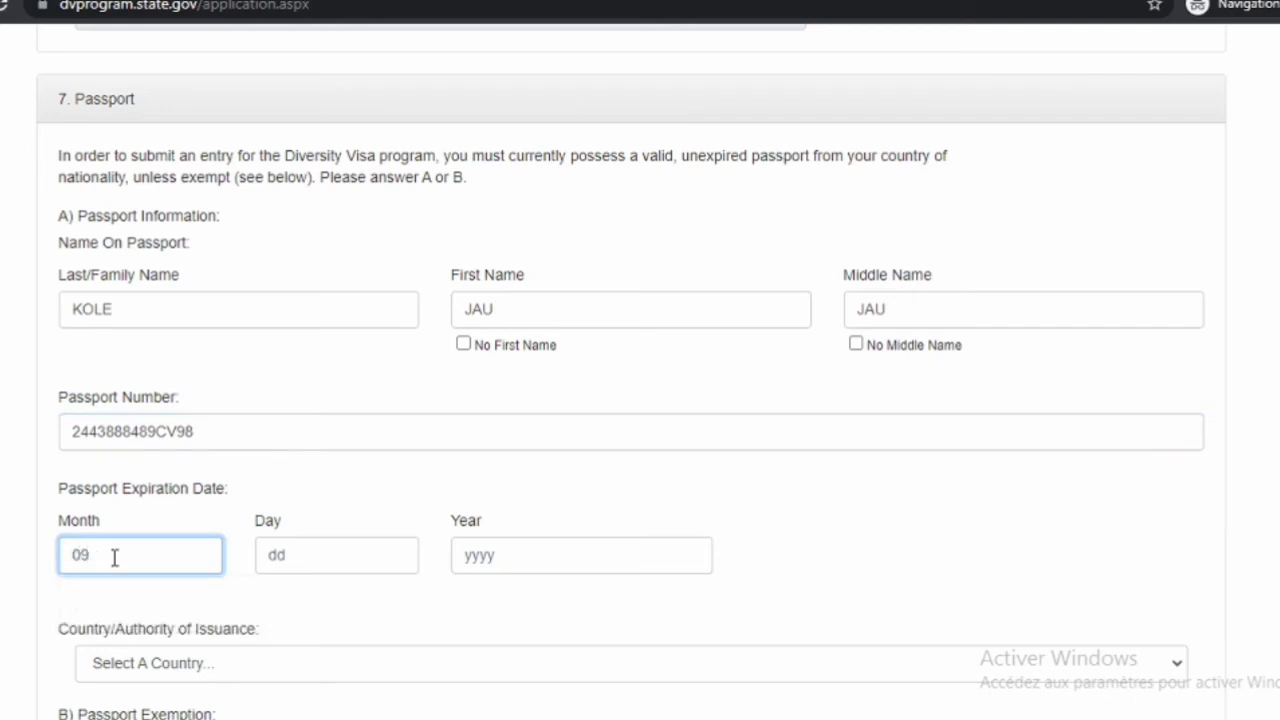
click(313, 553)
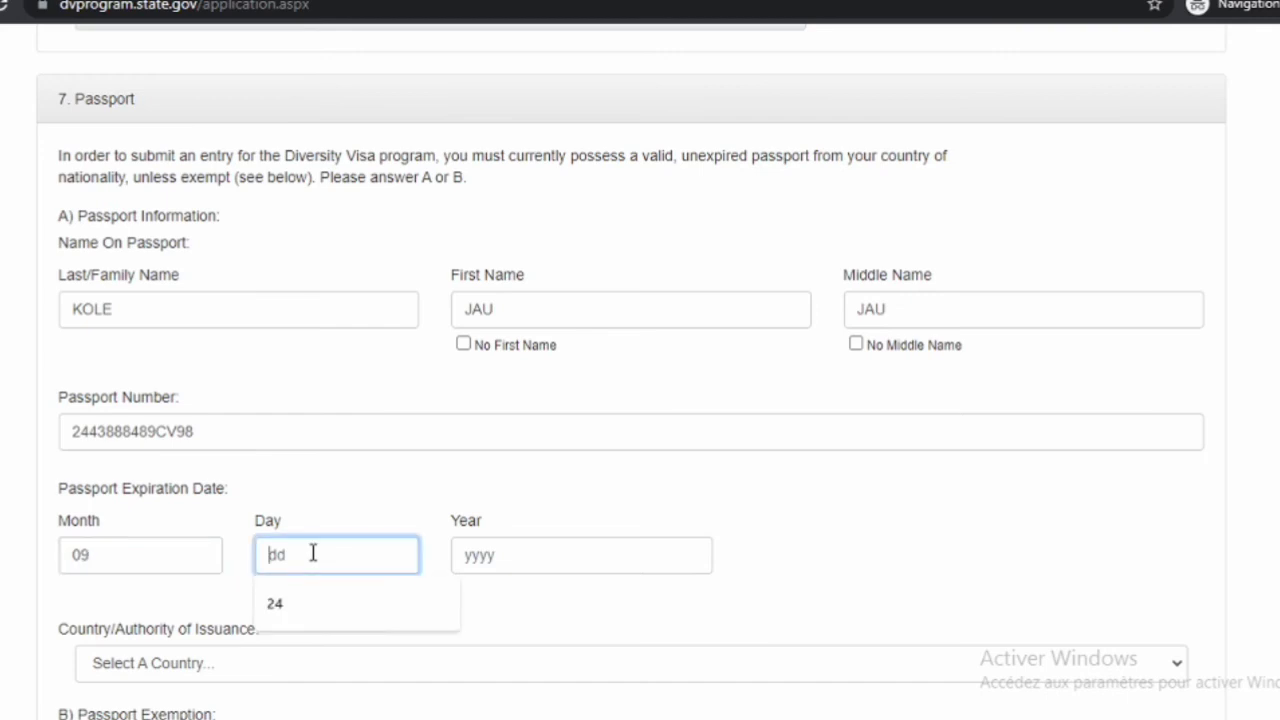
text(25)
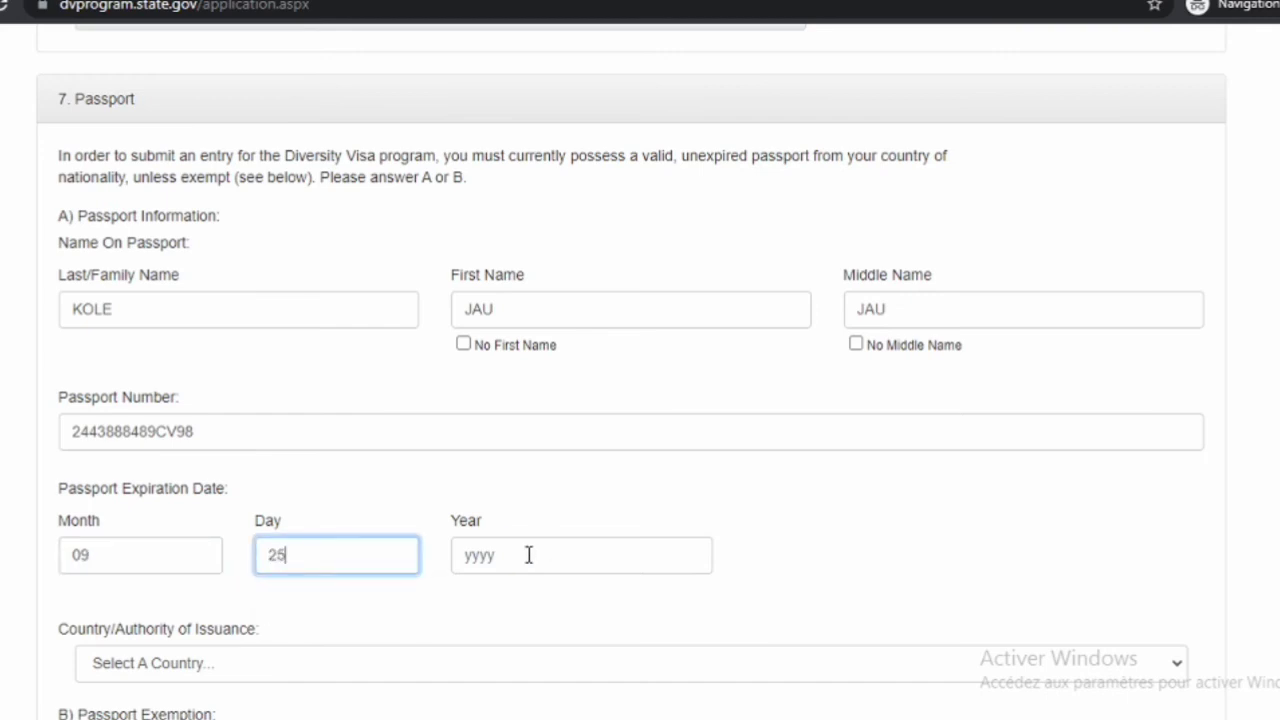
click(528, 555)
text(2)
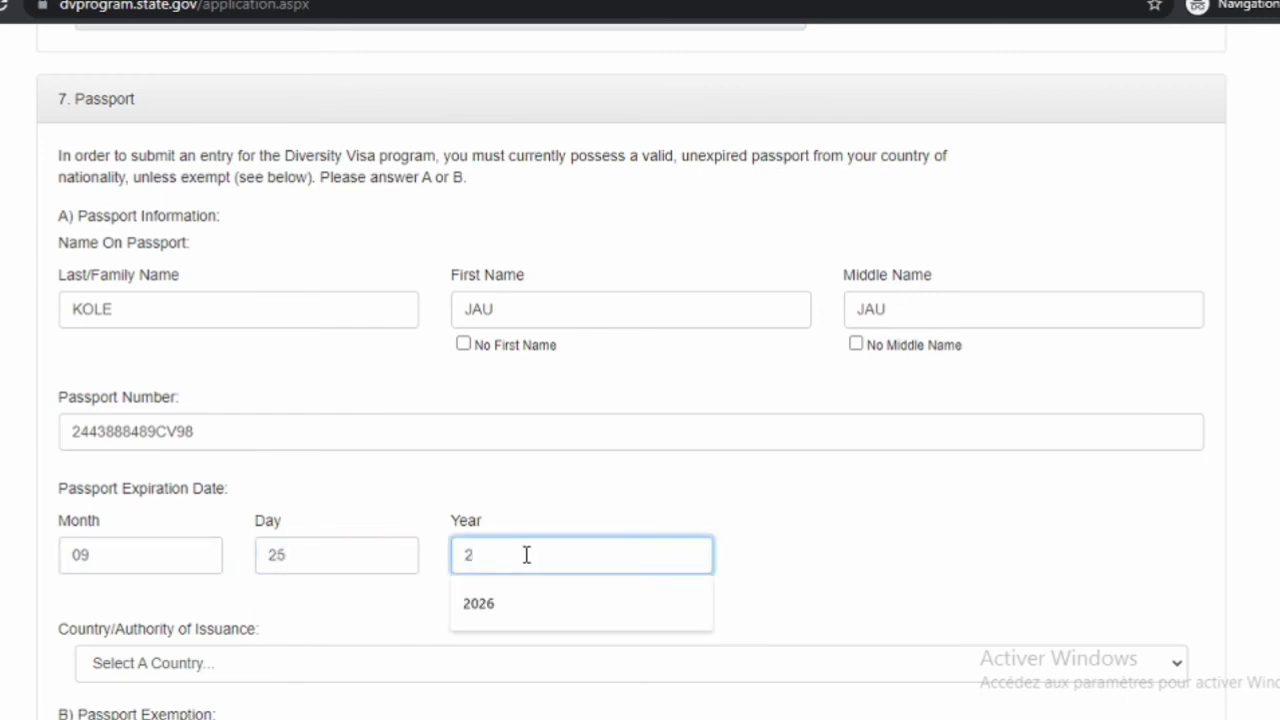
text(024)
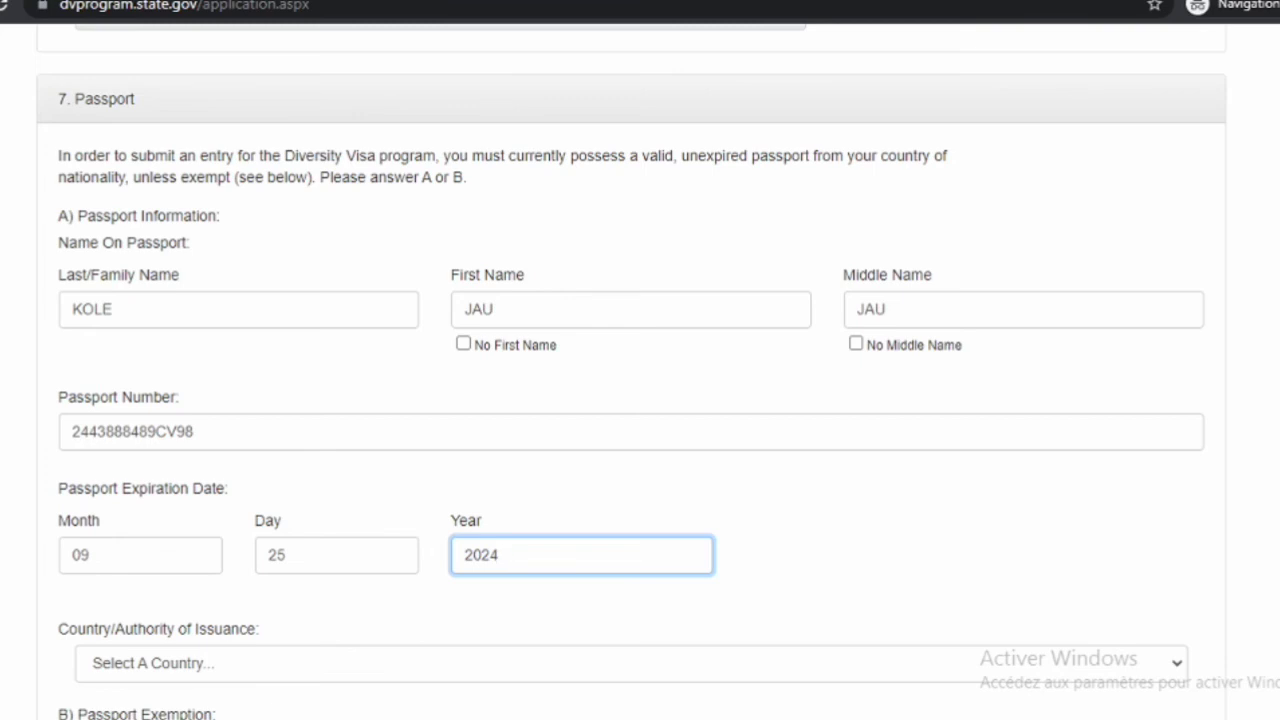
Select Cote d'Ivoire as the passport's Country/Authority of Issuance
scroll(631, 372, down, 3)
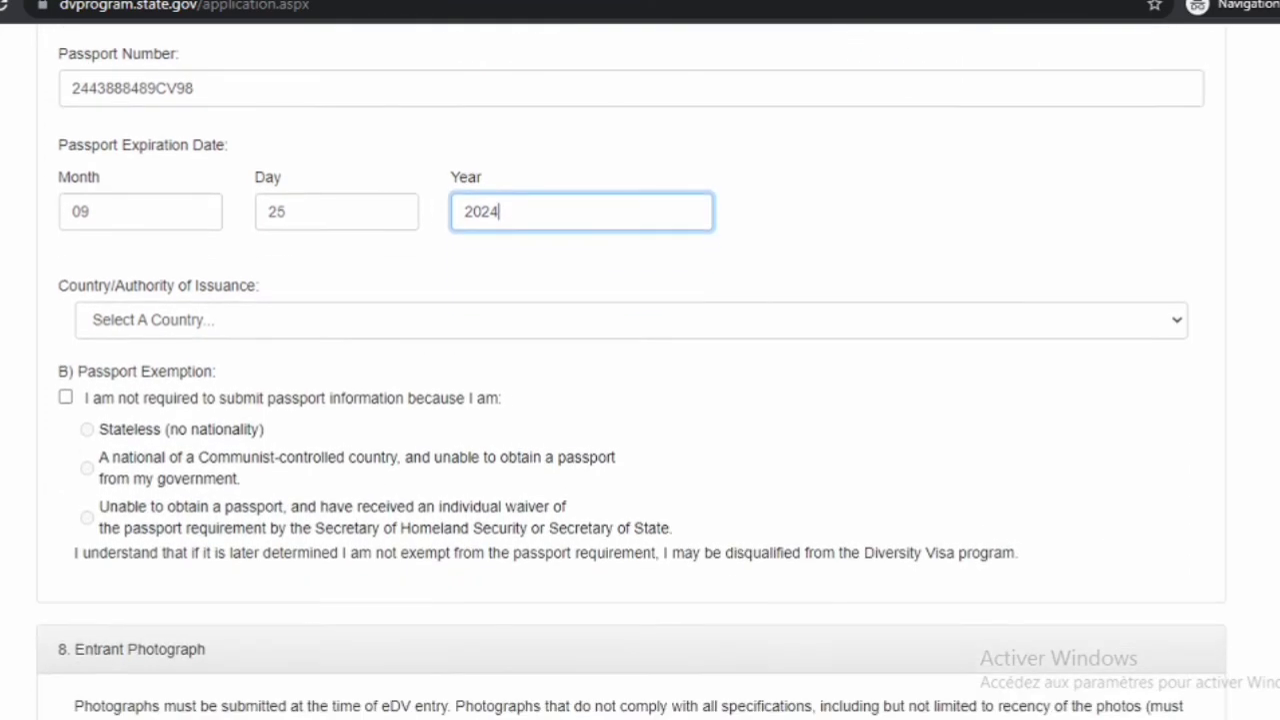
scroll(631, 372, down, 1)
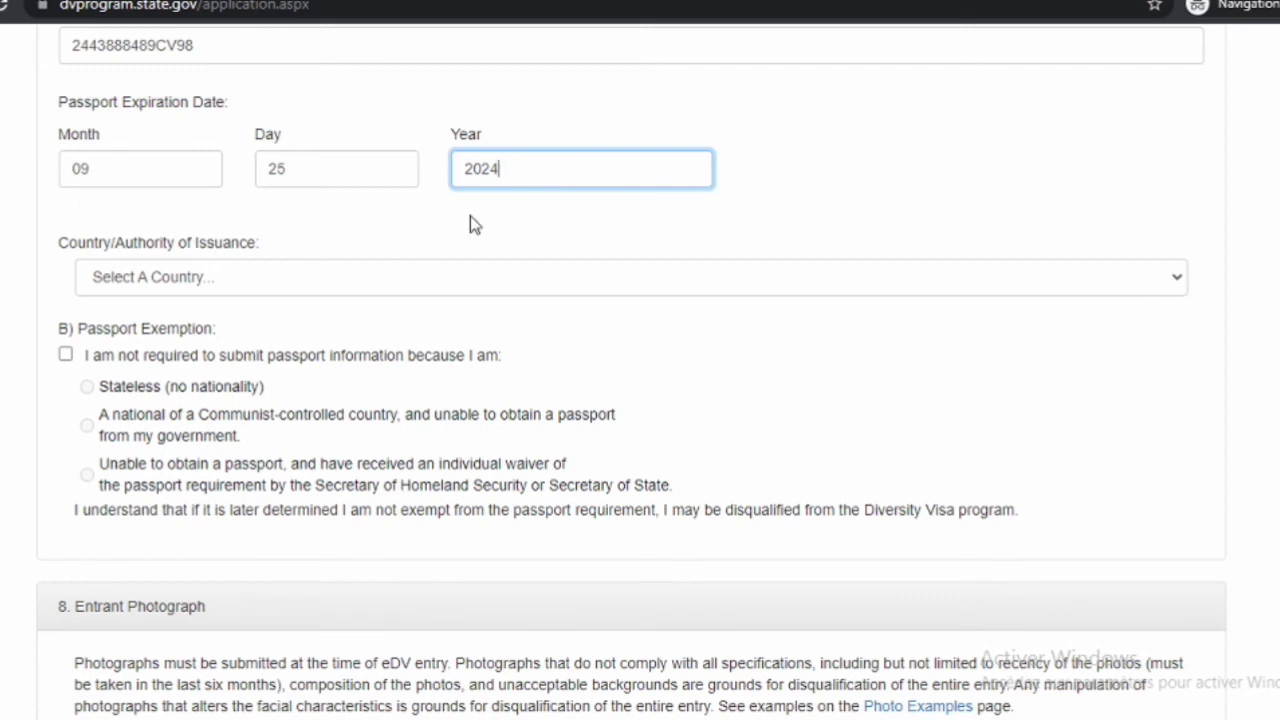
click(1177, 277)
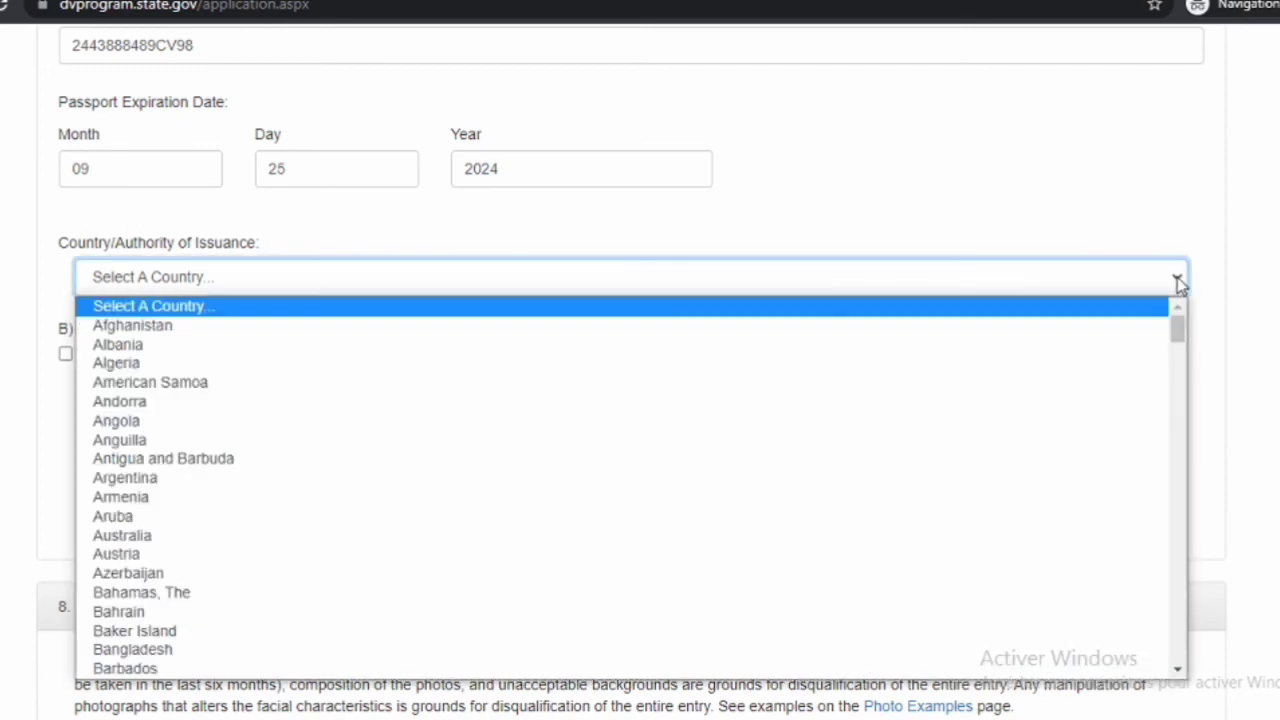
key(Down)
key(Down)
key(Down)
key(Down)
key(Down)
key(Down)
key(Down)
key(Down)
key(Down)
key(Down)
key(Down)
key(Down)
key(Down)
key(Down)
key(Down)
key(Down)
key(Down)
key(Down)
key(Down)
key(Down)
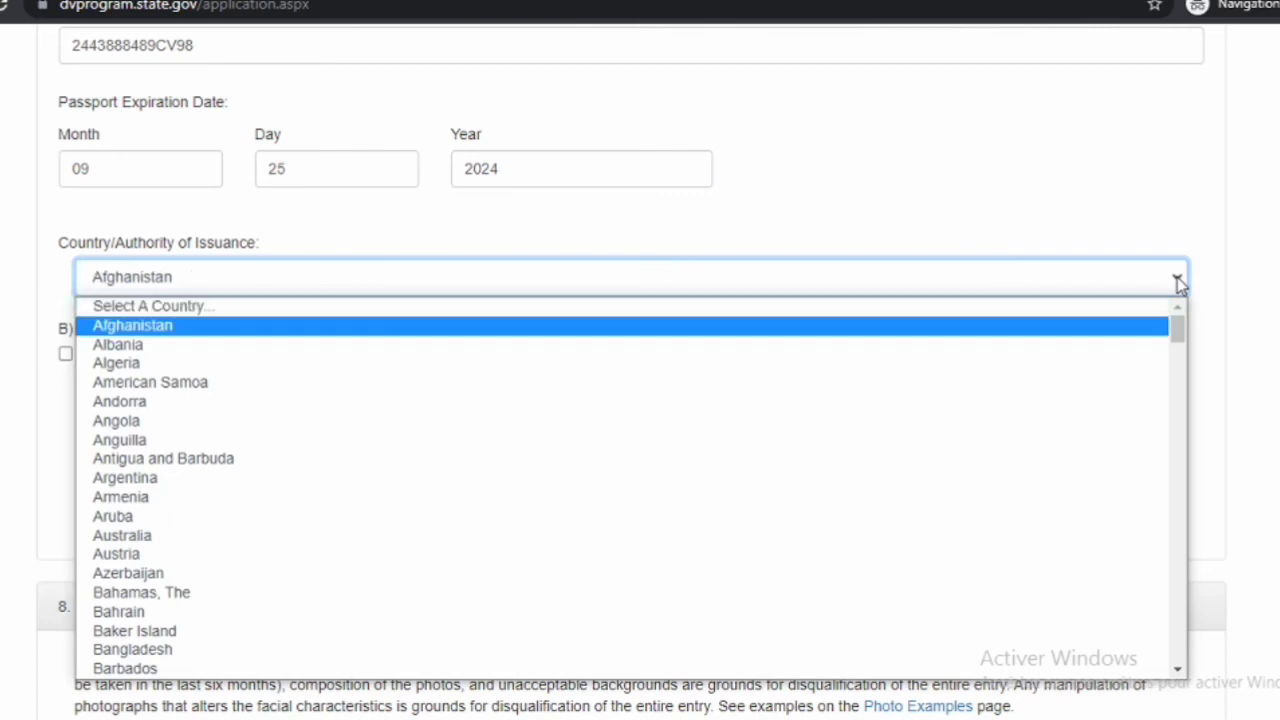
key(Down)
key(Down)
key(Down)
key(Down)
key(Down)
key(Down)
key(Down)
key(Down)
key(Down)
key(Down)
key(Down)
key(Down)
key(Down)
key(Down)
key(Down)
key(Down)
key(Down)
key(Down)
key(Down)
key(Down)
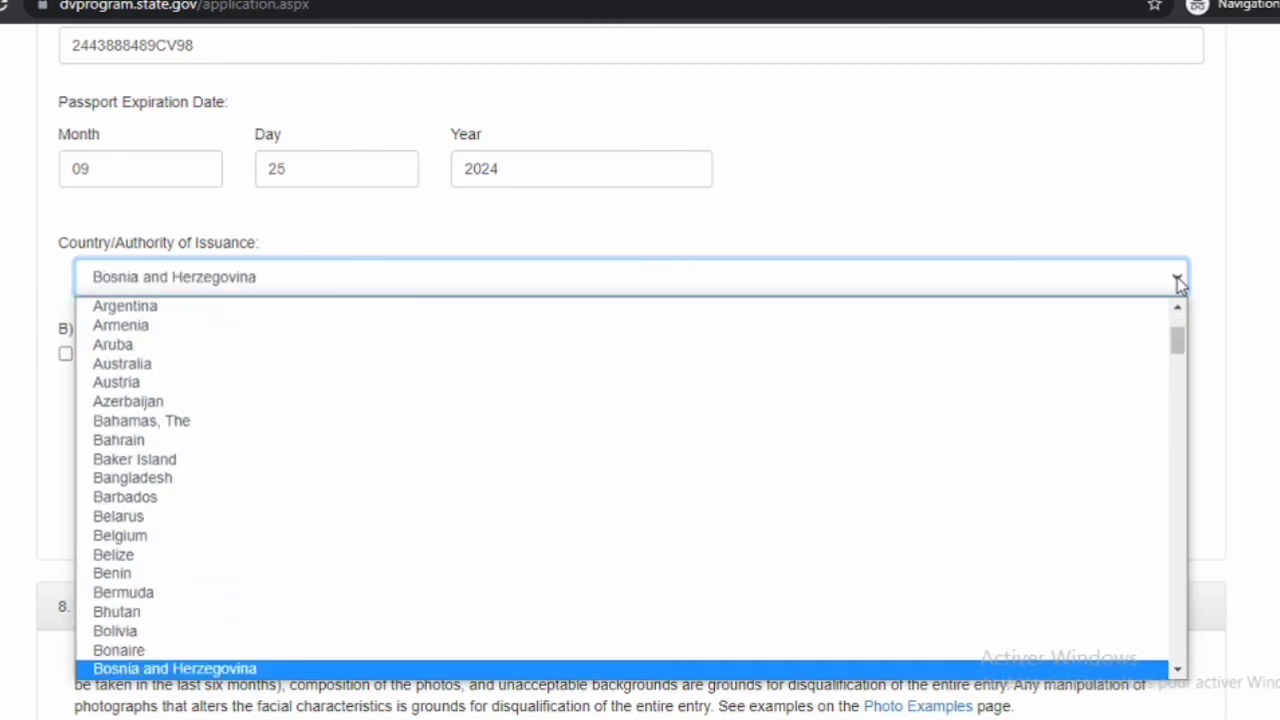
key(Down)
key(Down)
key(Down)
key(Down)
key(Down)
key(Down)
key(Down)
key(Down)
key(Down)
key(Down)
key(Down)
key(Down)
key(Down)
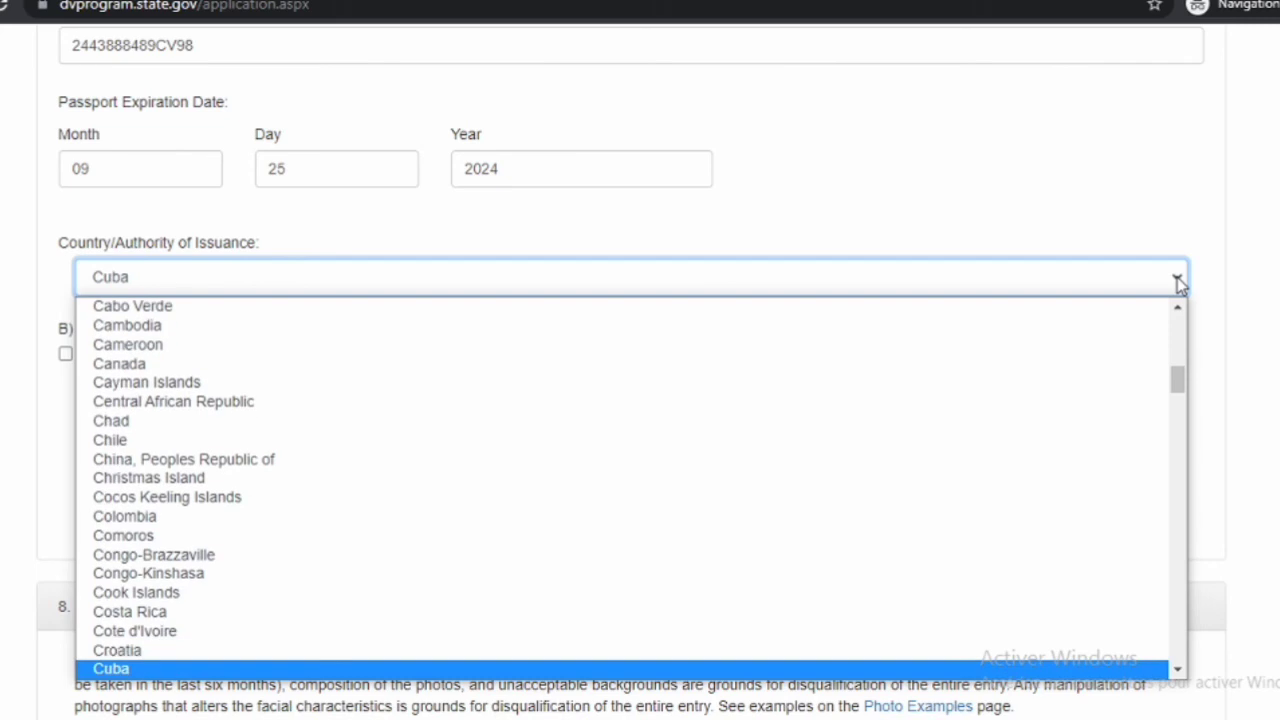
key(Up)
key(Up)
key(Return)
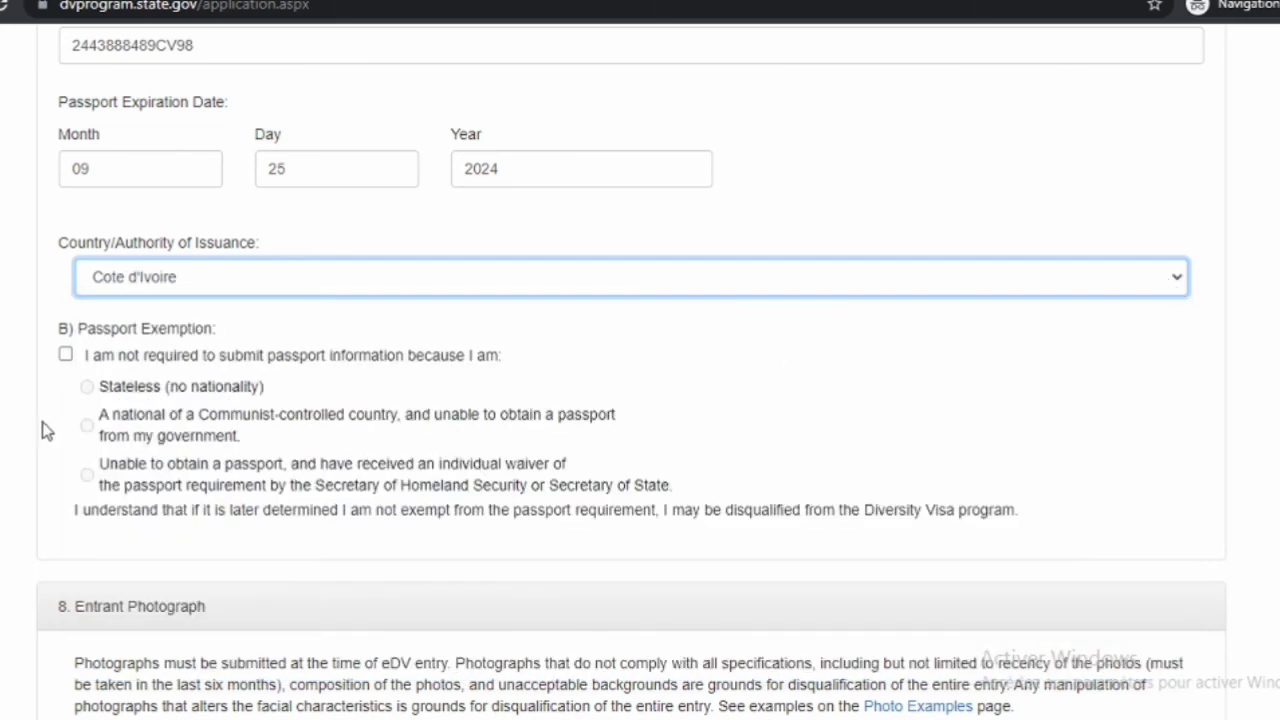
key(Tab)
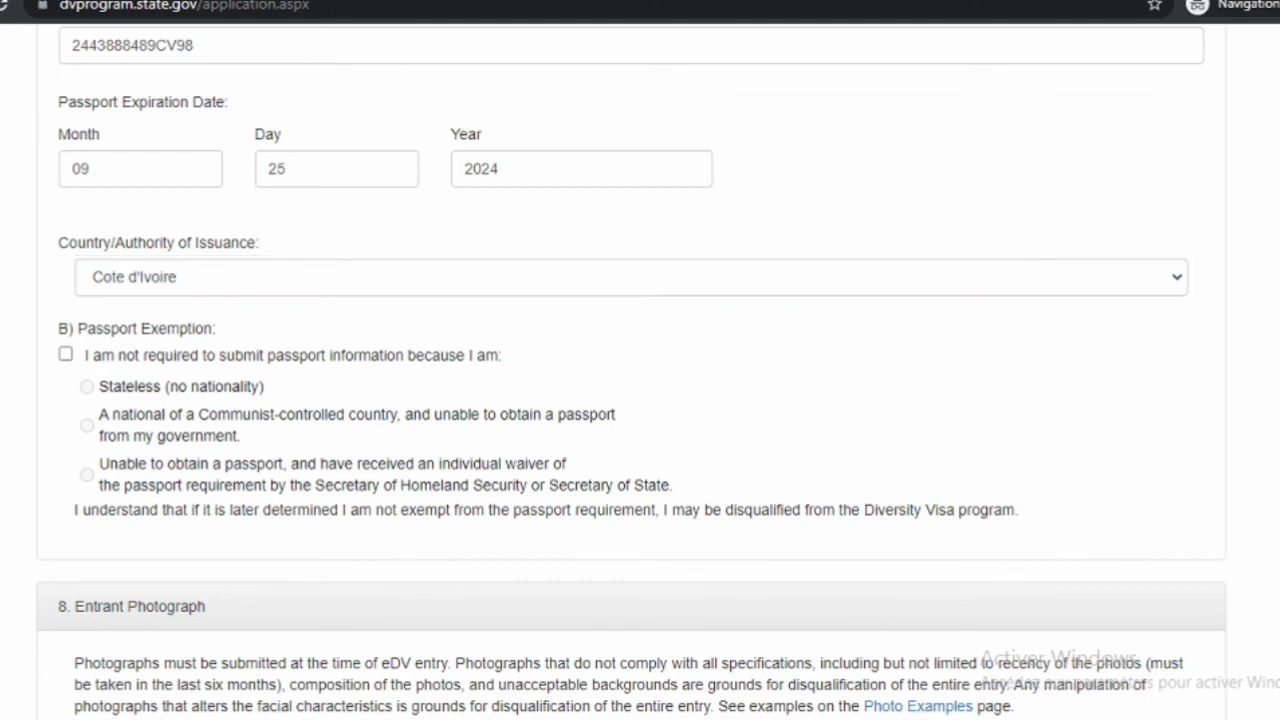
In section 8 Entrant Photograph, use Choose New Photo to bring up the file picker
scroll(631, 371, down, 4)
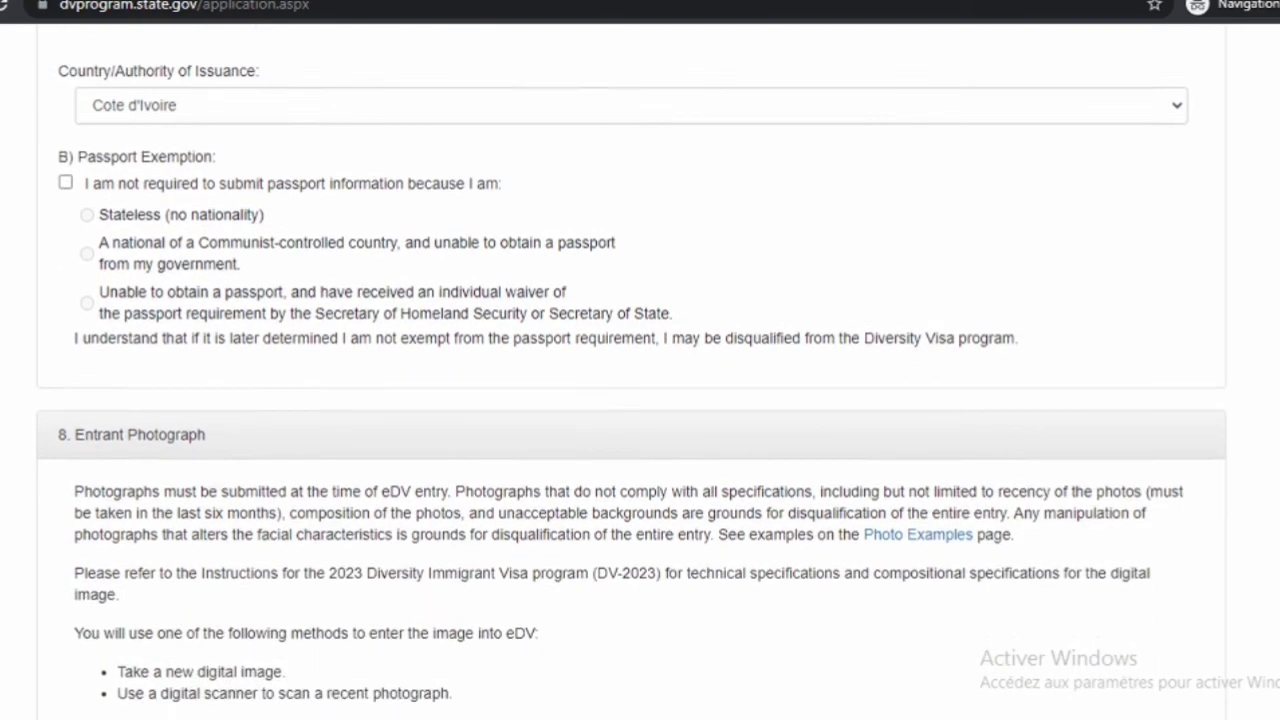
scroll(631, 371, down, 2)
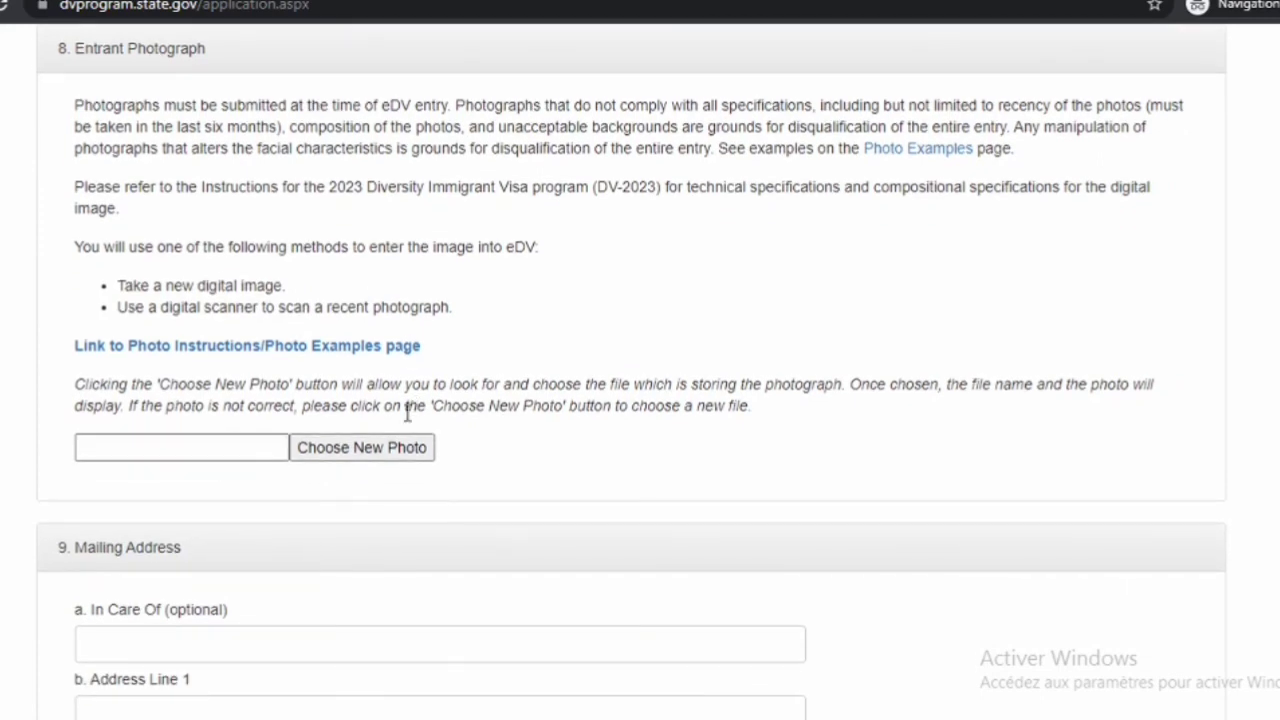
click(362, 449)
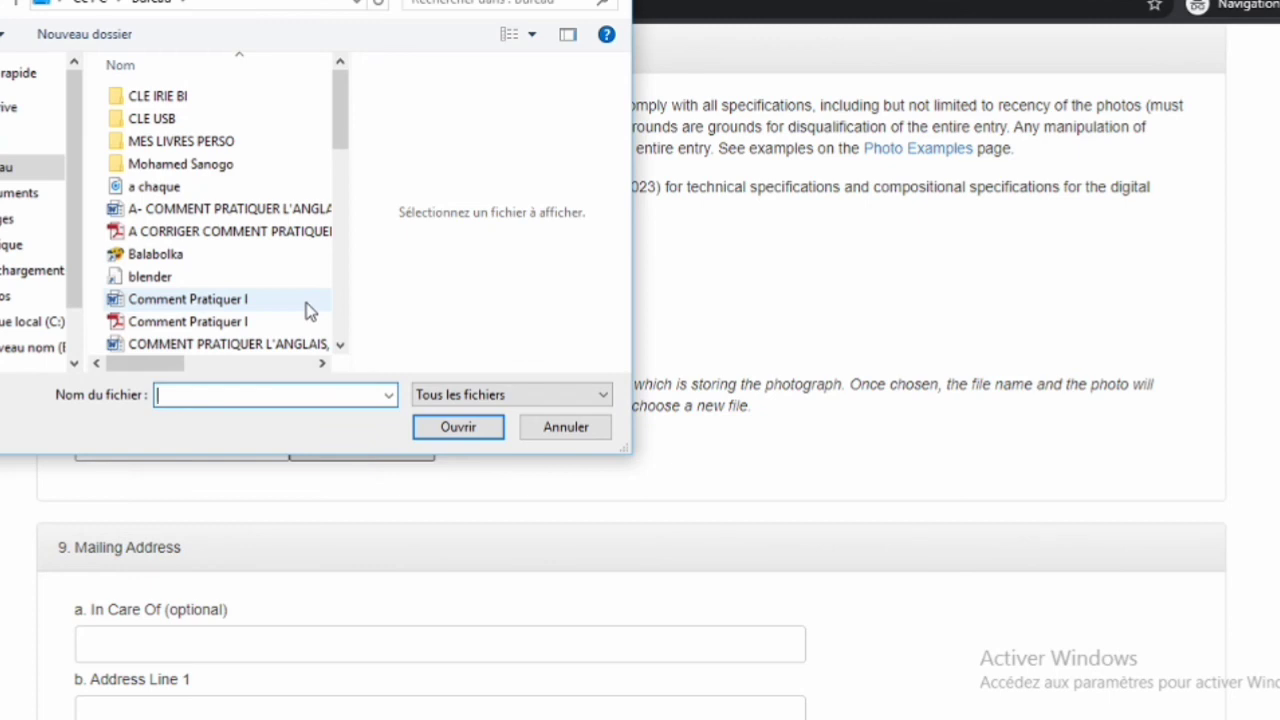
click(340, 346)
click(340, 346)
click(340, 346)
click(340, 346)
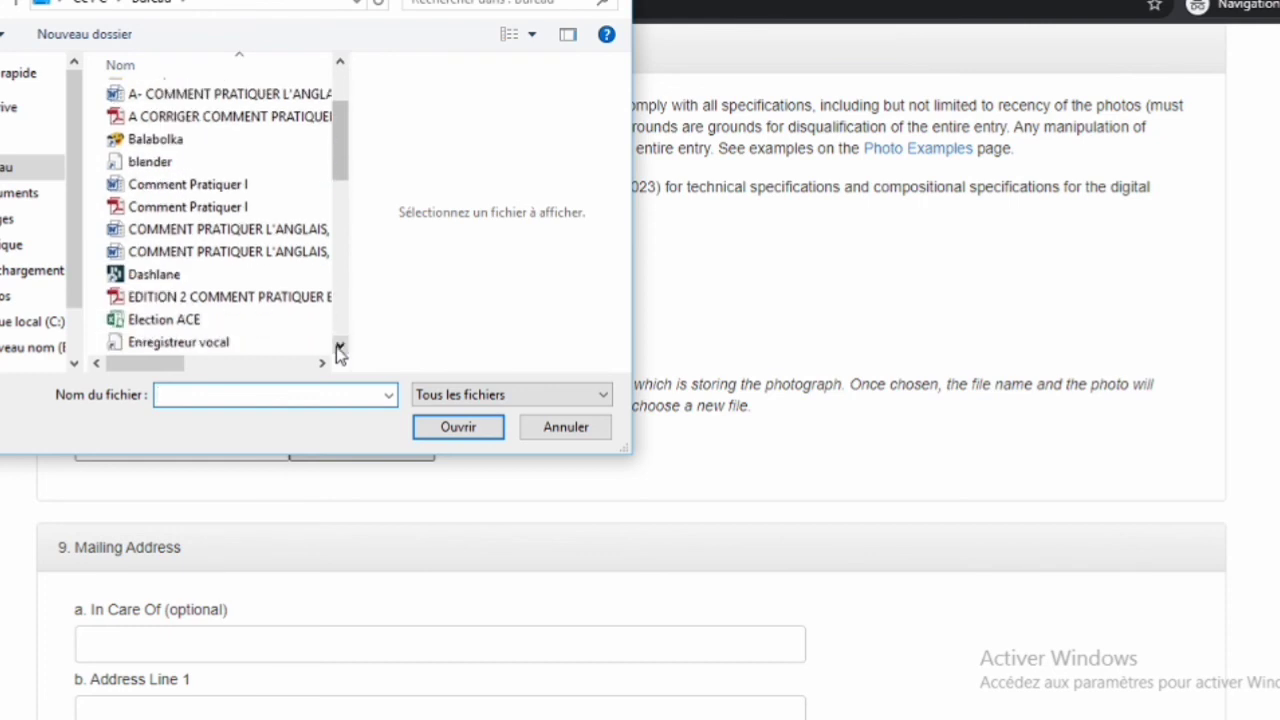
click(340, 346)
click(340, 346)
click(340, 346)
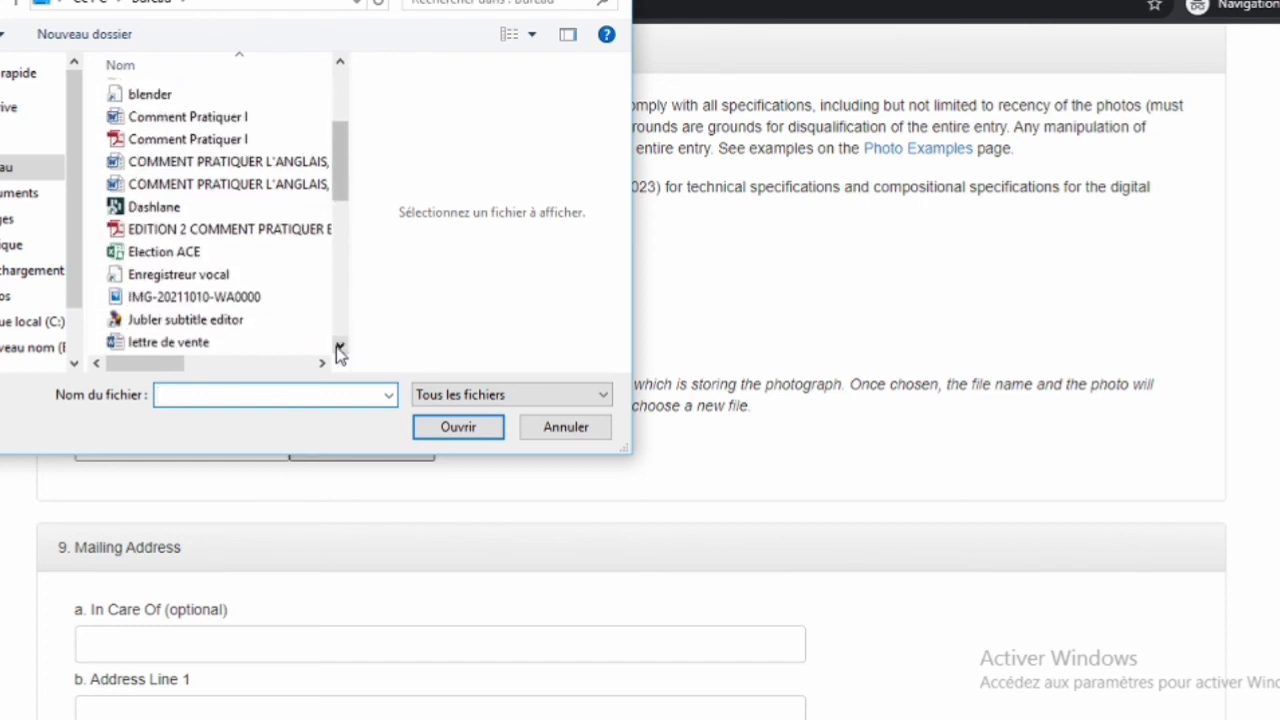
click(340, 346)
click(340, 346)
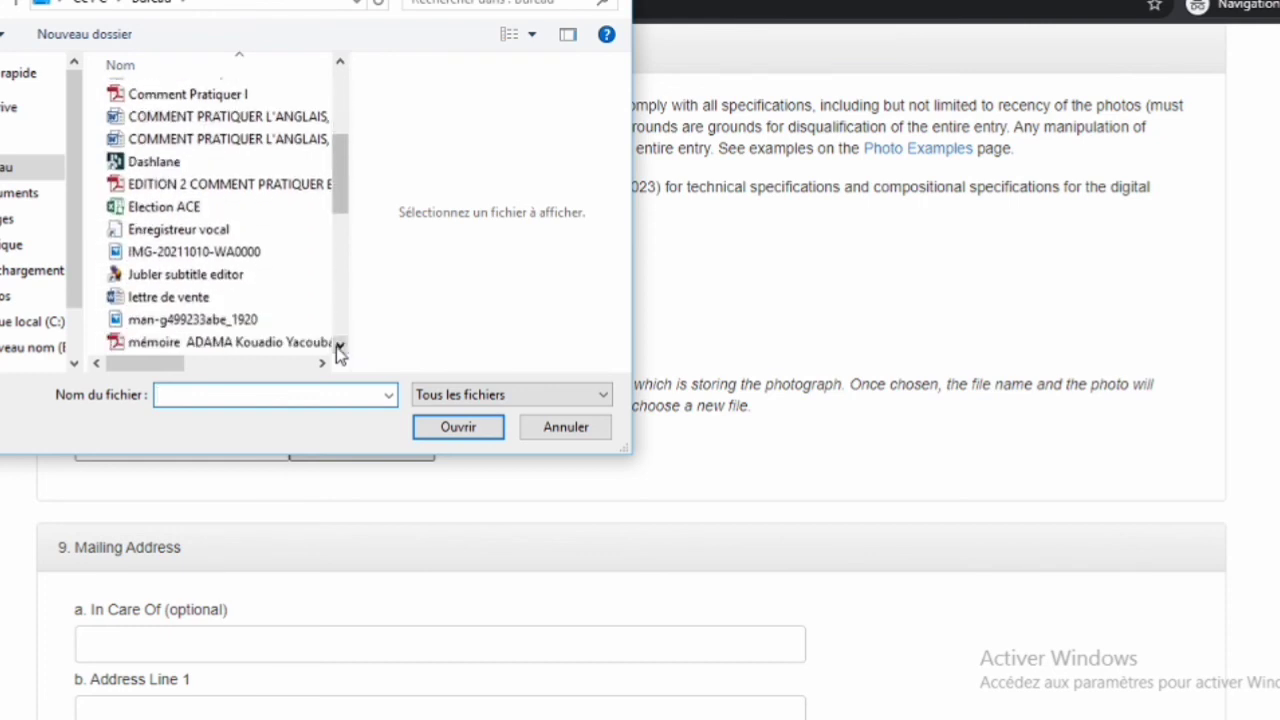
click(340, 346)
click(340, 346)
click(340, 346)
click(340, 346)
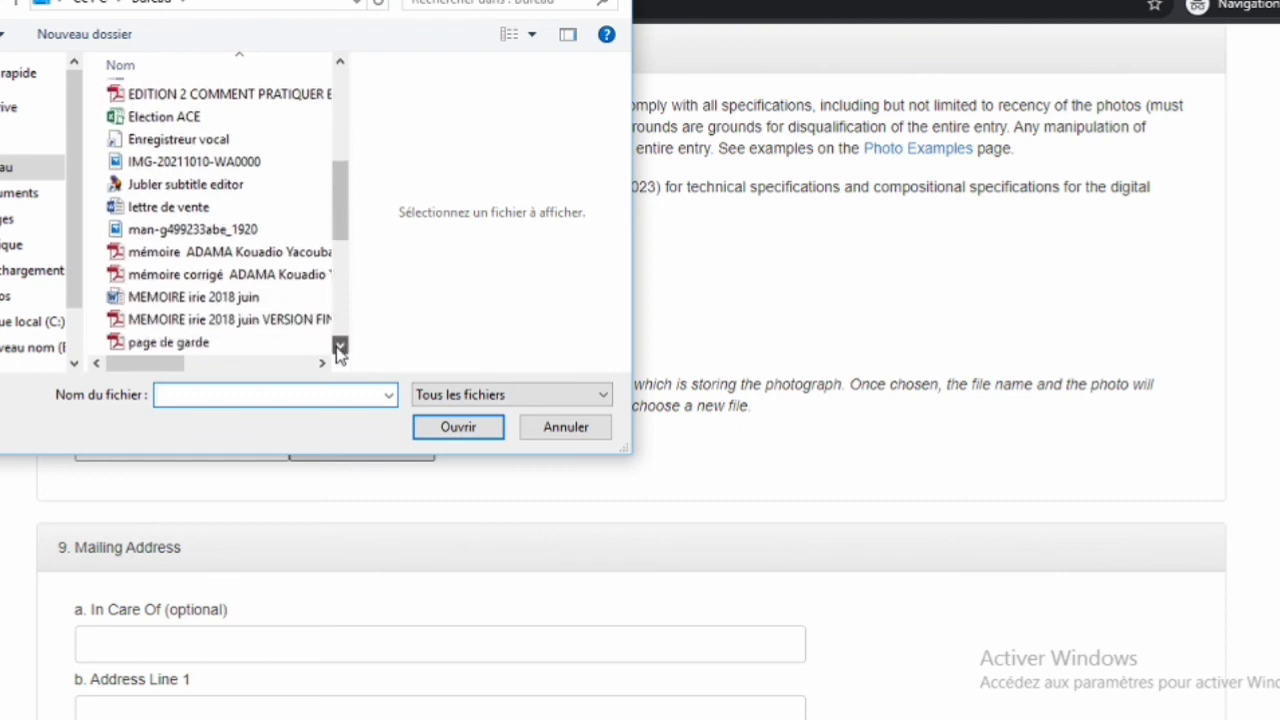
click(340, 346)
click(340, 346)
click(340, 346)
click(340, 346)
click(340, 346)
click(340, 346)
click(340, 346)
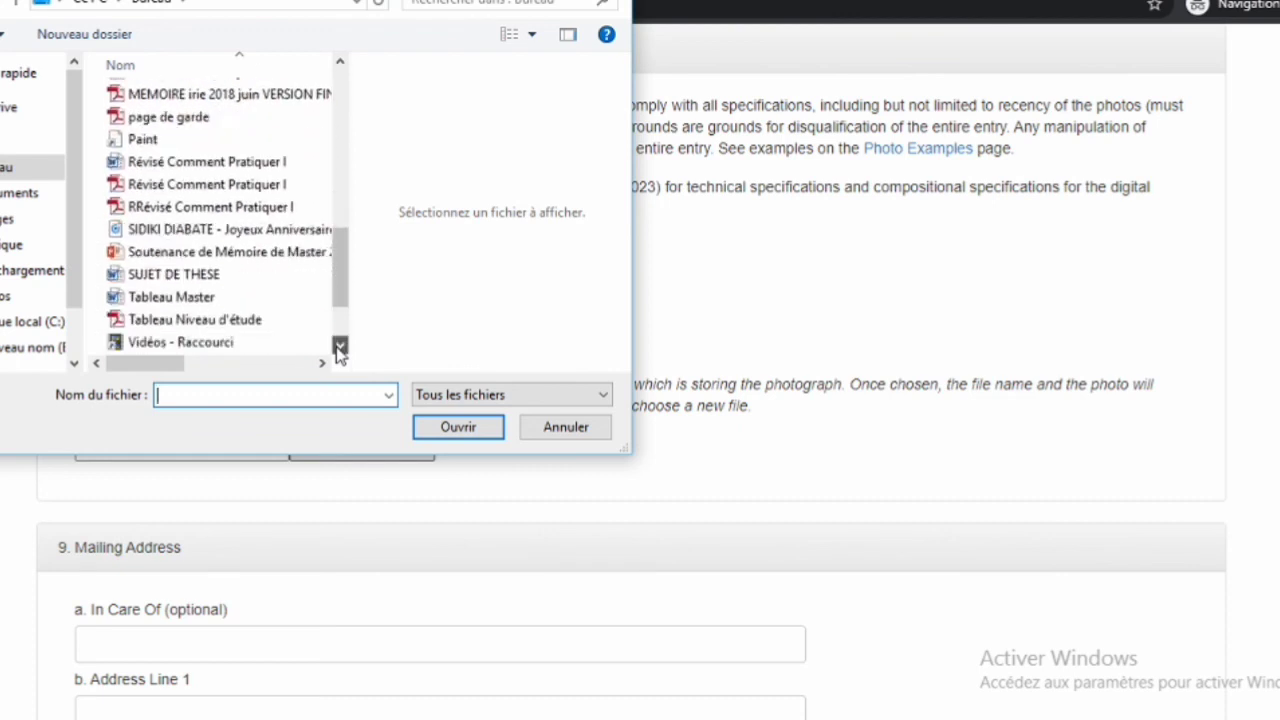
click(340, 346)
click(340, 346)
click(340, 346)
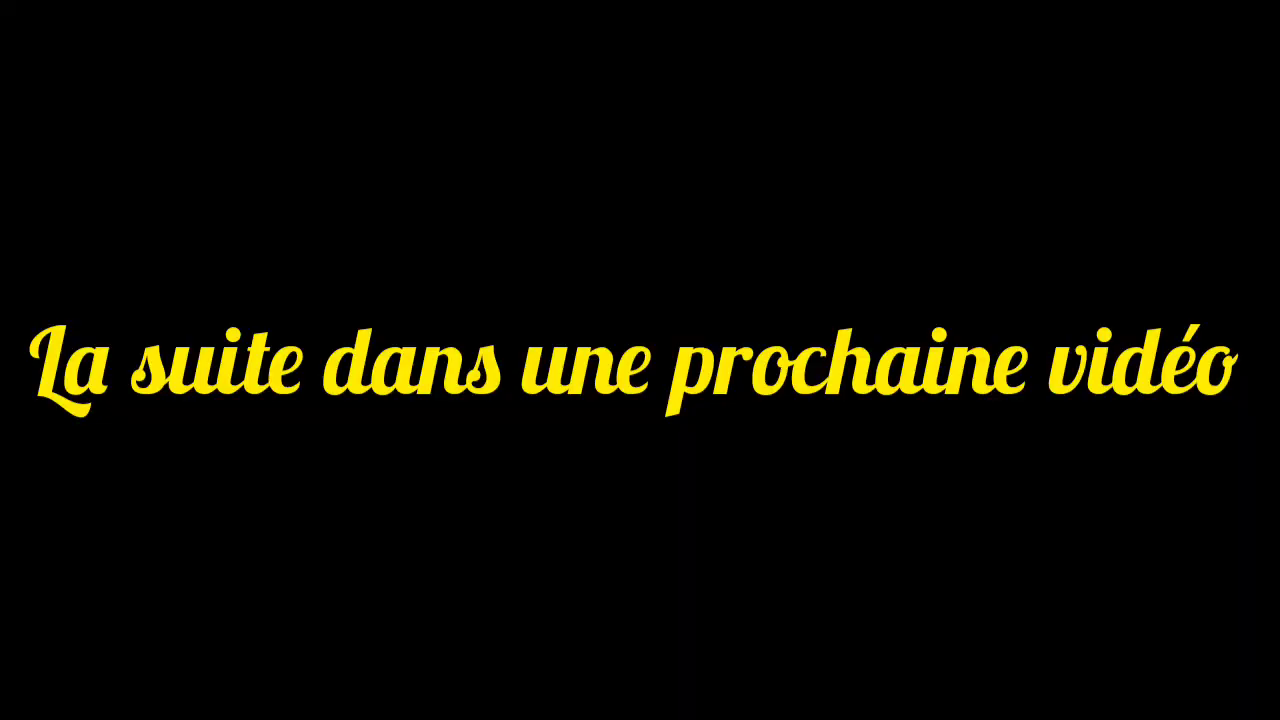